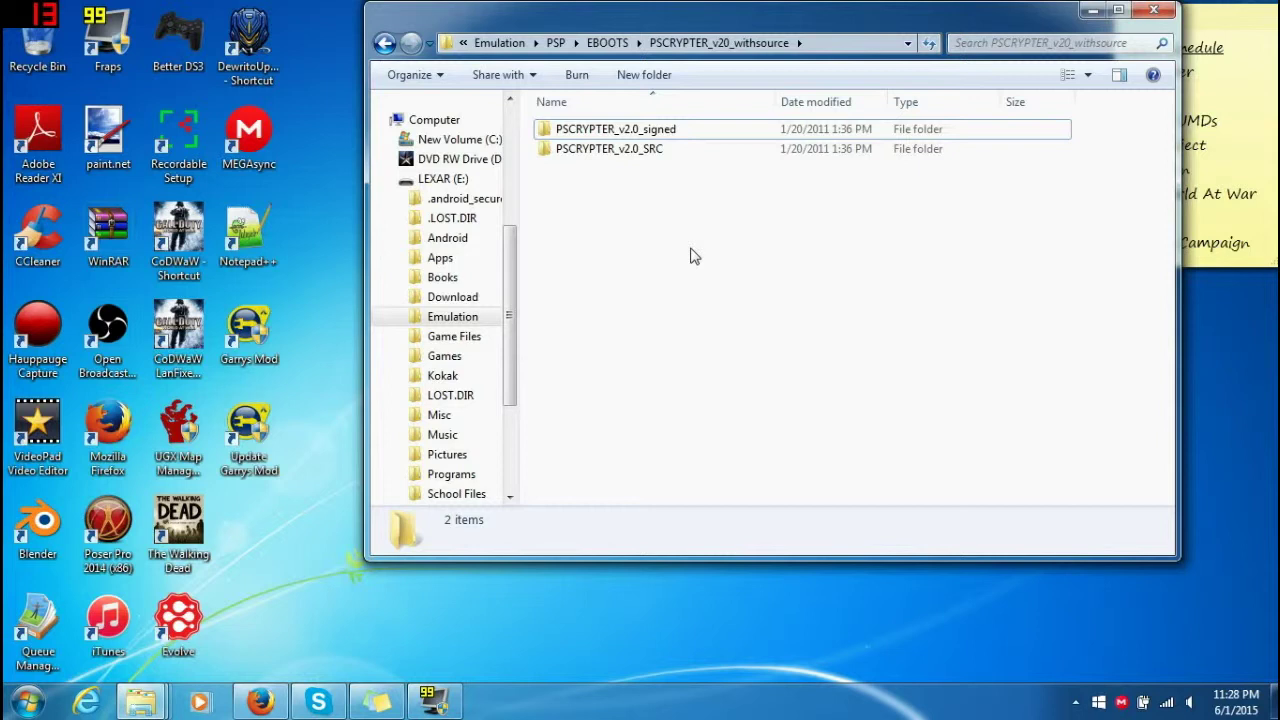
Inspect the PSCRYPTER_v2.0_SRC folder and its src subfolder, and return to PSCRYPTER_v20_withsource
{"action": "left_click", "coordinate": [640, 156]}
{"action": "double_click", "coordinate": [640, 156]}
{"action": "double_click", "coordinate": [575, 131]}
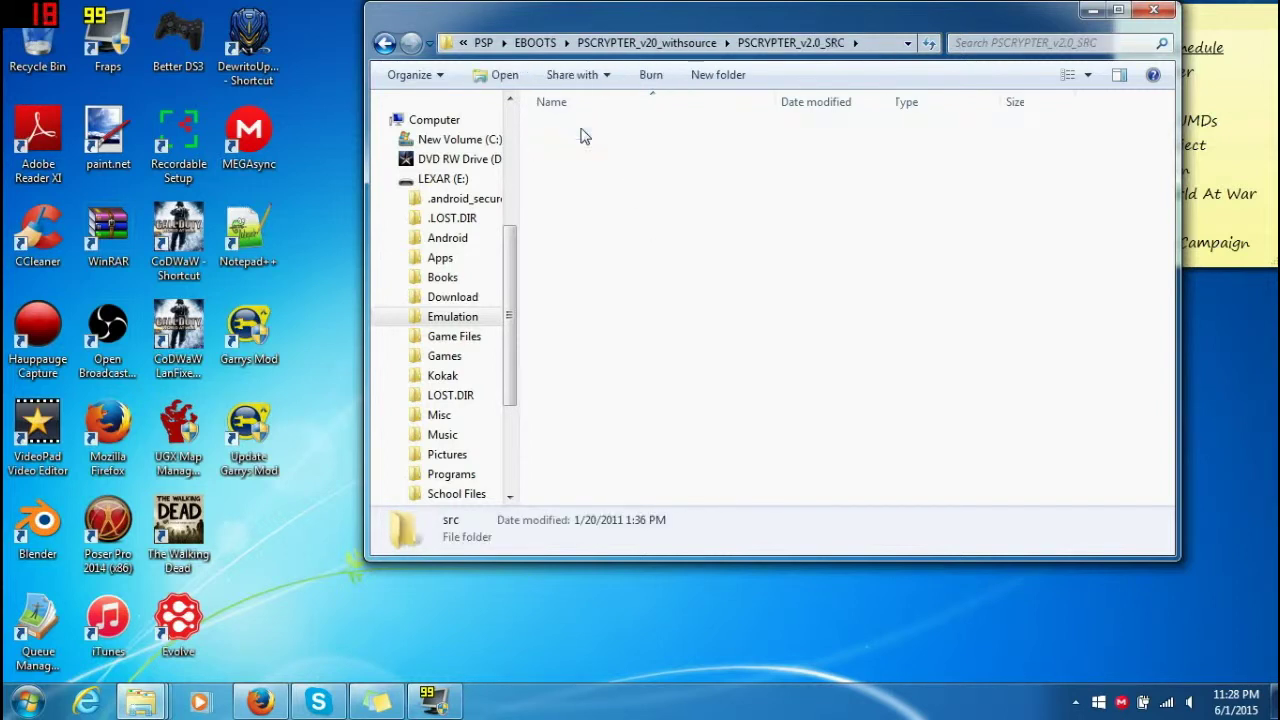
{"action": "key", "text": "BackSpace"}
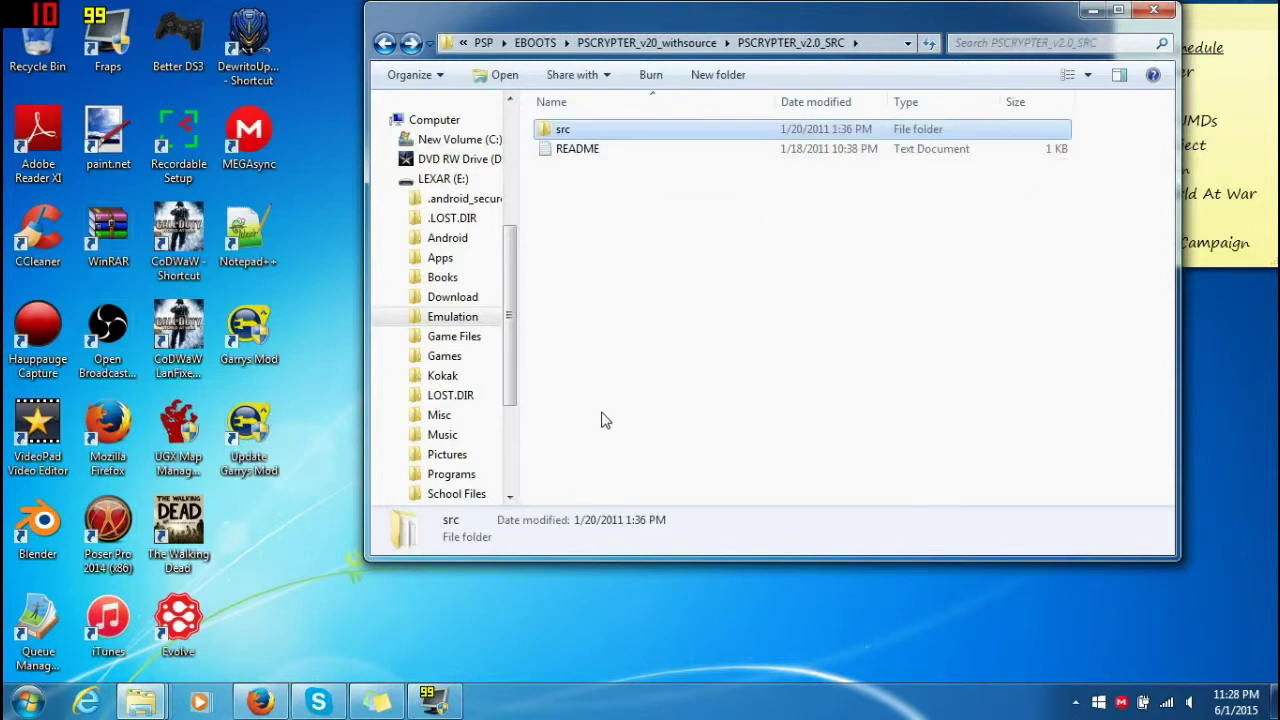
{"action": "key", "text": "BackSpace"}
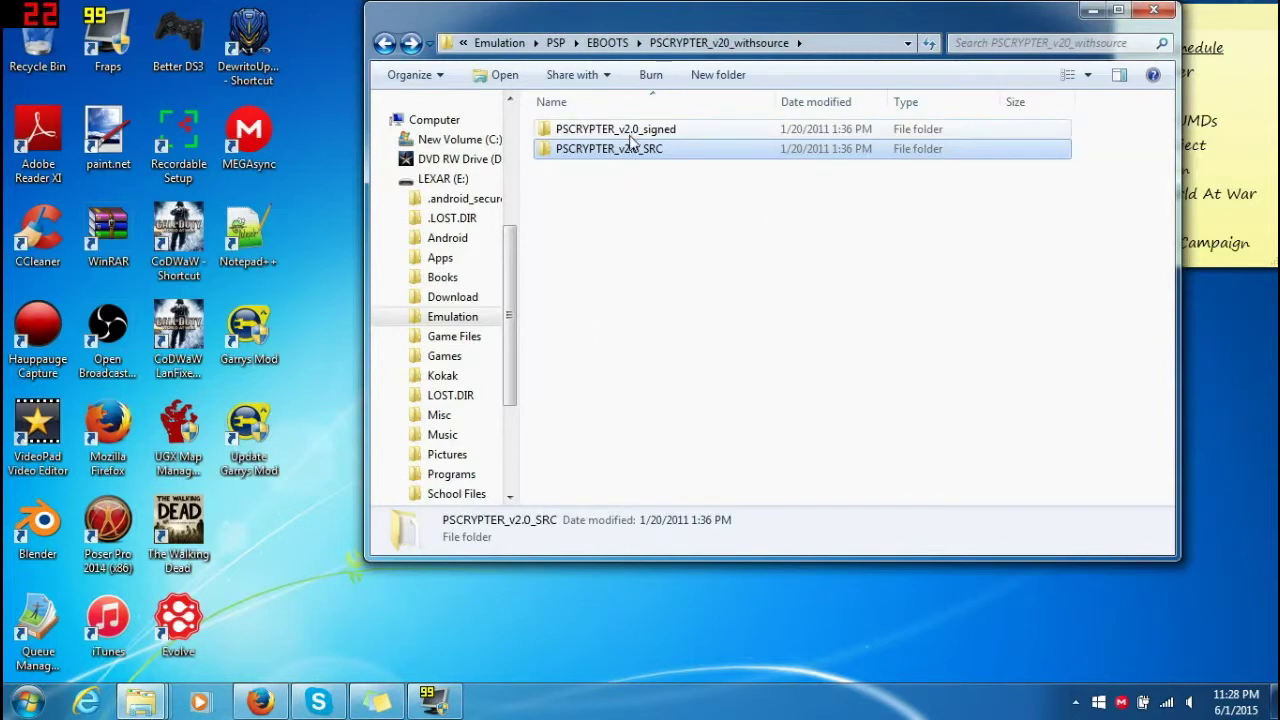
Open the PSCRYPTER_v2.0_signed folder, read its README through to the disclaimer, and close it
{"action": "double_click", "coordinate": [632, 137]}
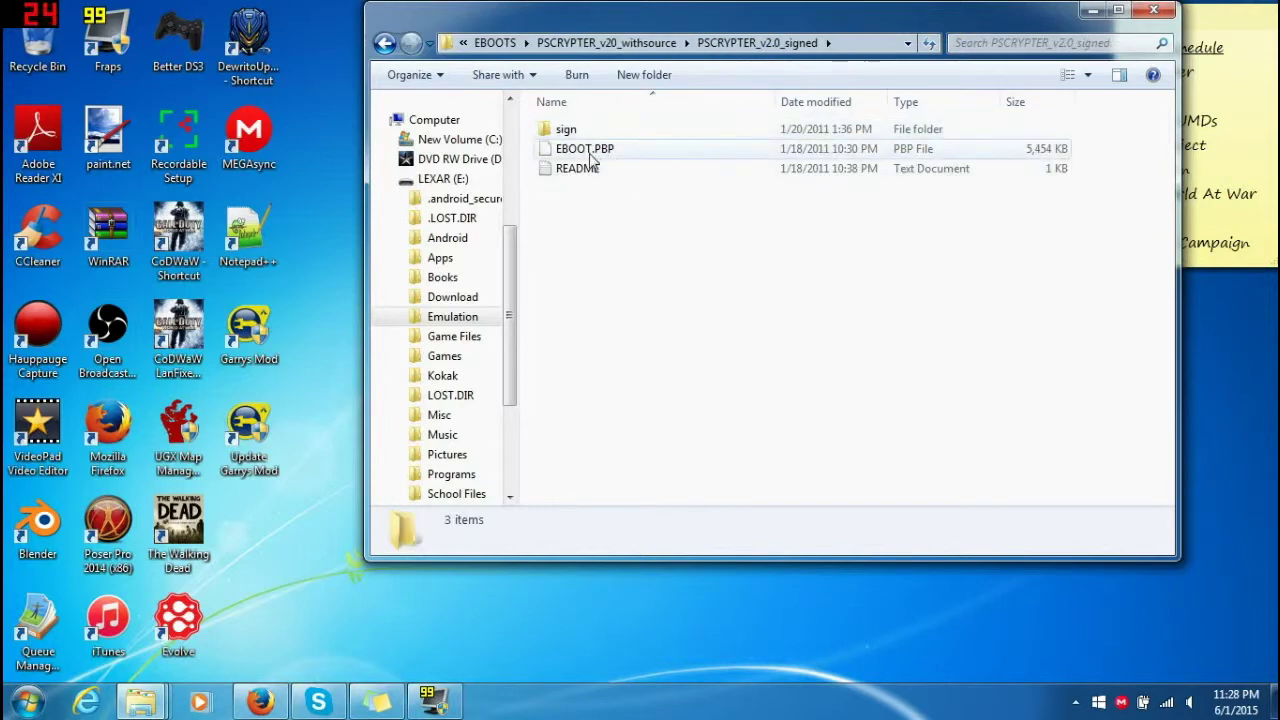
{"action": "double_click", "coordinate": [575, 168]}
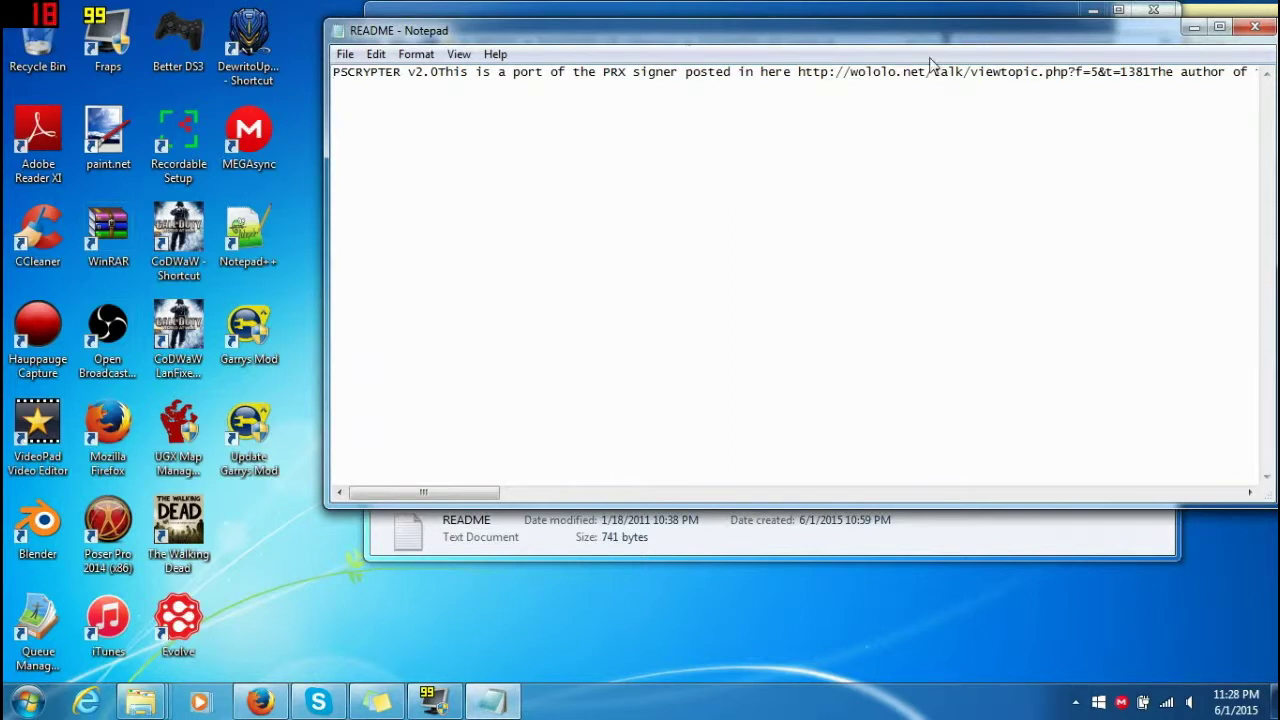
{"action": "left_click_drag", "start_coordinate": [1195, 72], "coordinate": [334, 86]}
{"action": "left_click_drag", "start_coordinate": [441, 493], "coordinate": [563, 527]}
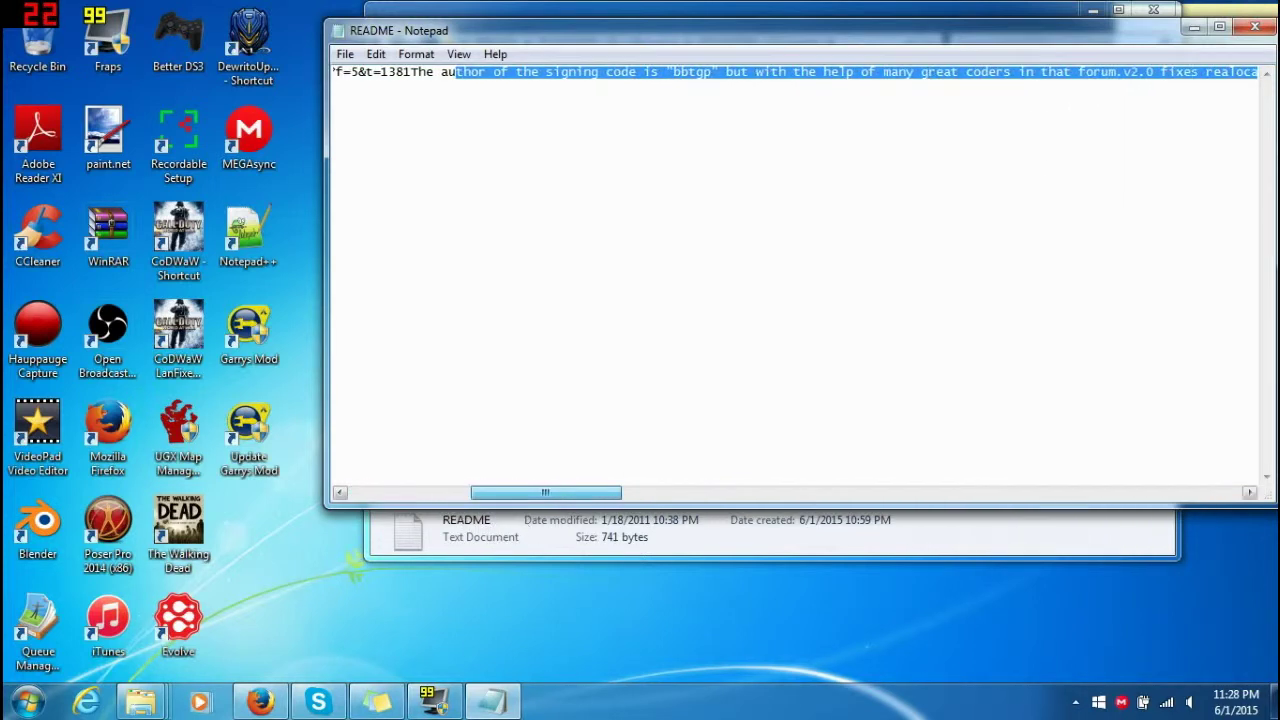
{"action": "key", "text": "Home"}
{"action": "left_click", "coordinate": [549, 495]}
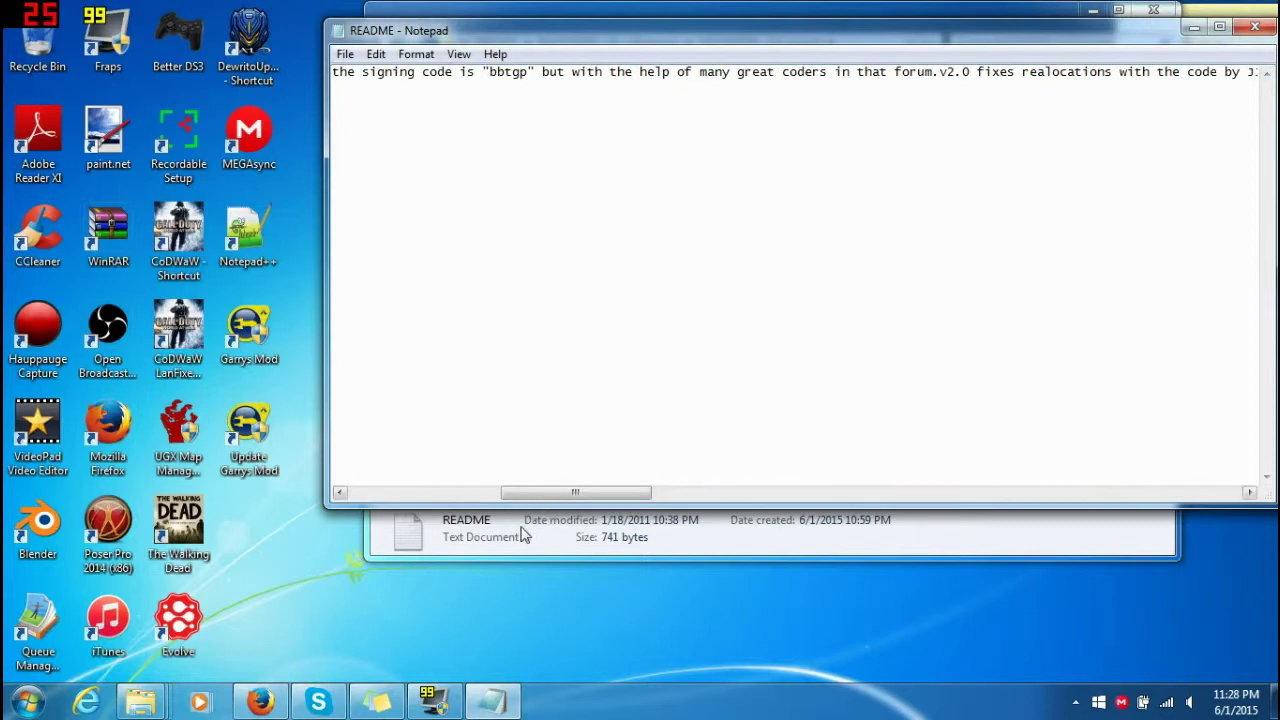
{"action": "left_click_drag", "start_coordinate": [540, 499], "coordinate": [516, 503]}
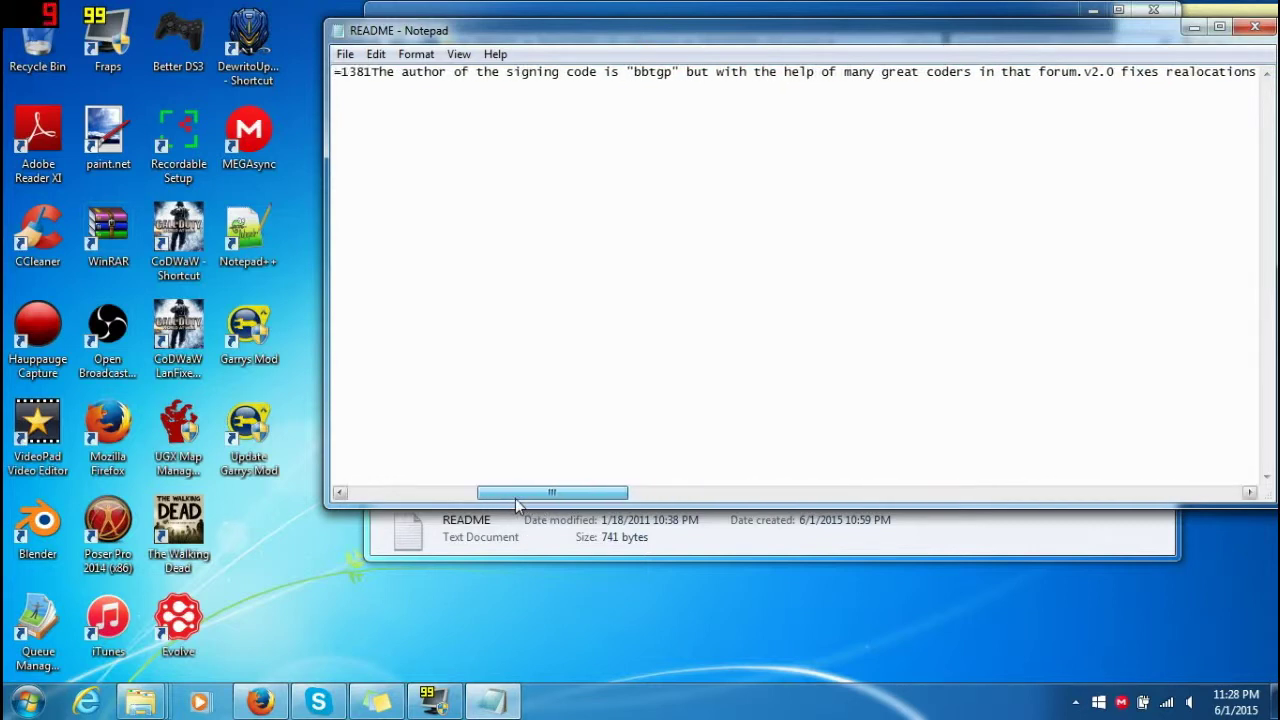
{"action": "key", "text": "Home"}
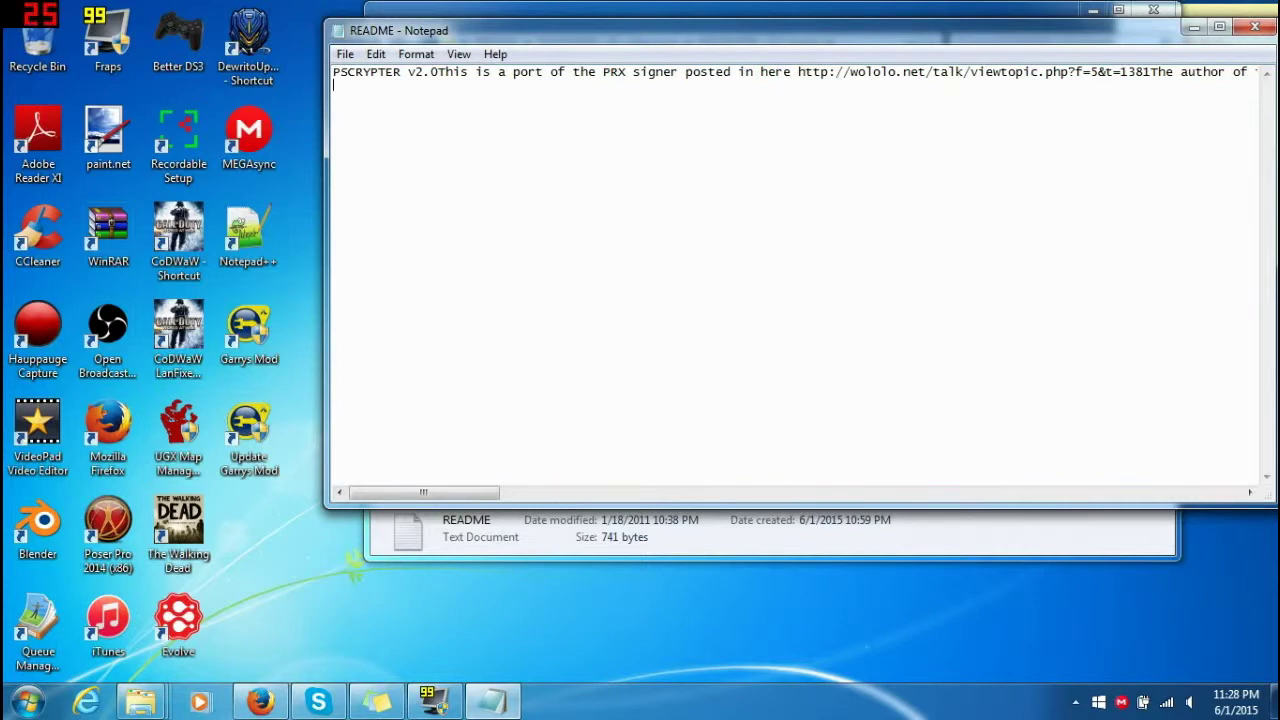
{"action": "left_click_drag", "start_coordinate": [484, 495], "coordinate": [1230, 497]}
{"action": "left_click", "coordinate": [1250, 32]}
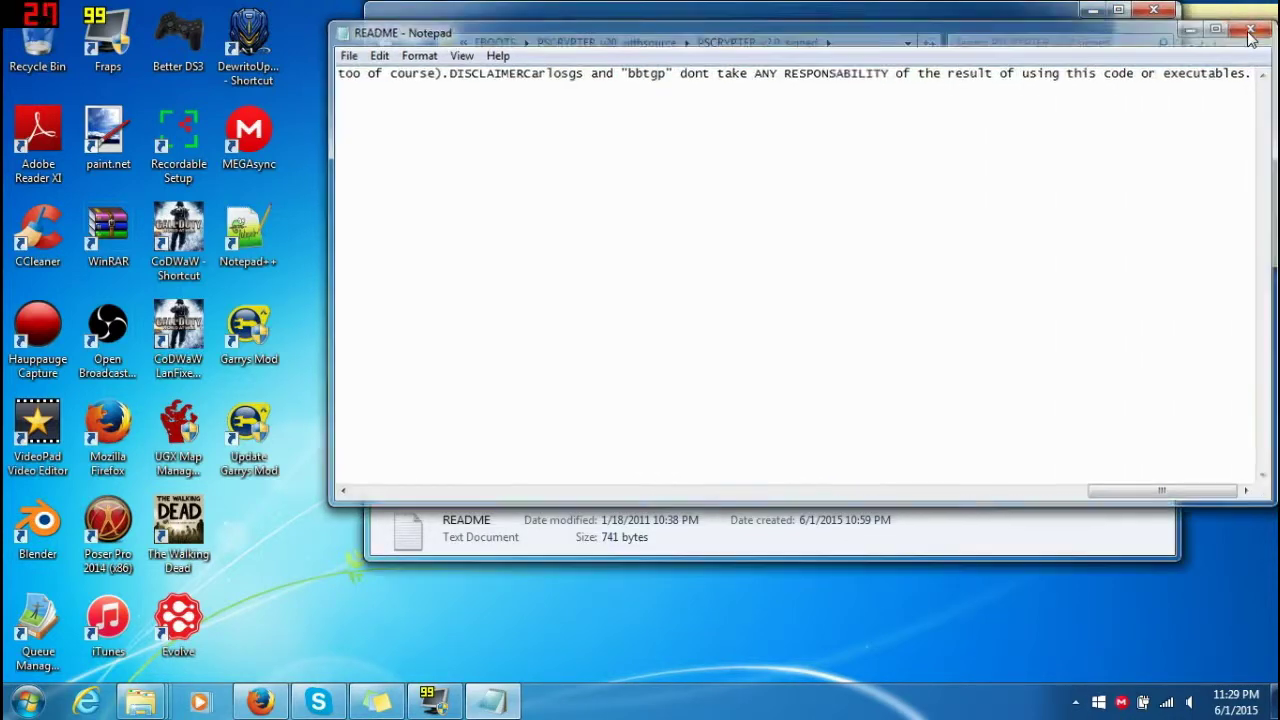
{"action": "left_click", "coordinate": [766, 271]}
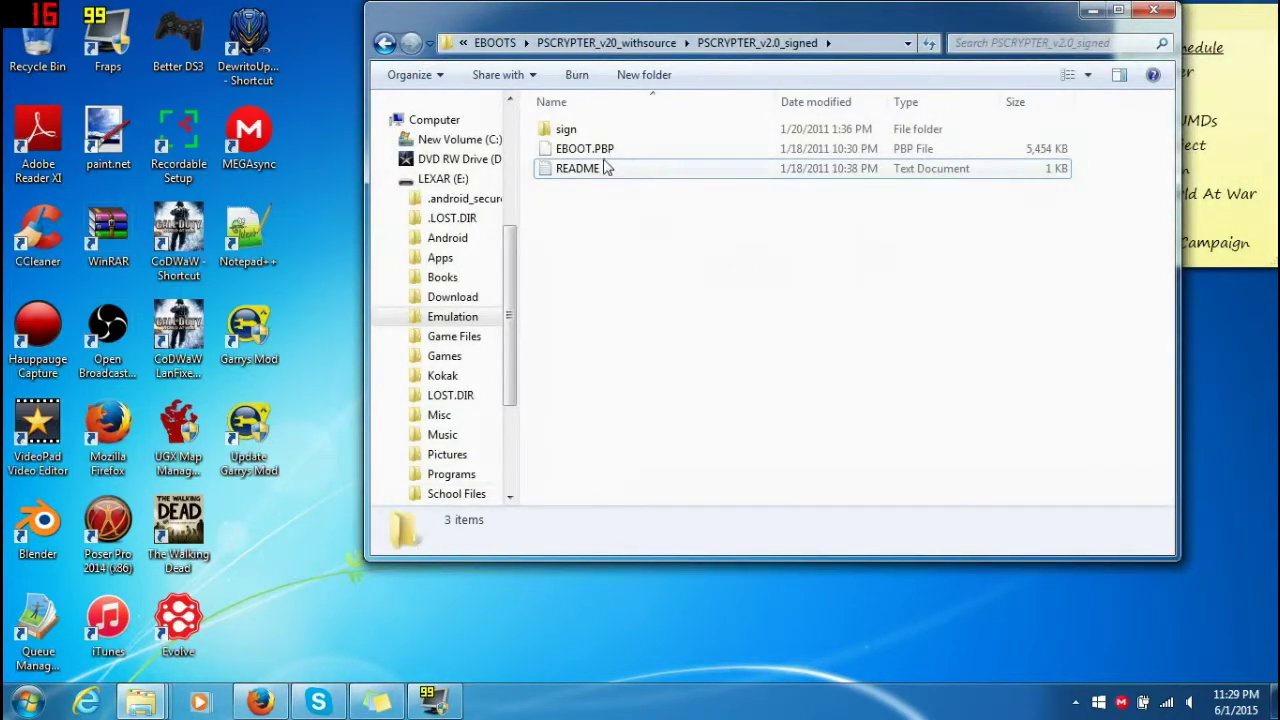
Check the placeholder text file inside the sign folder, close it, and return to PSCRYPTER_v2.0_signed
{"action": "double_click", "coordinate": [566, 129]}
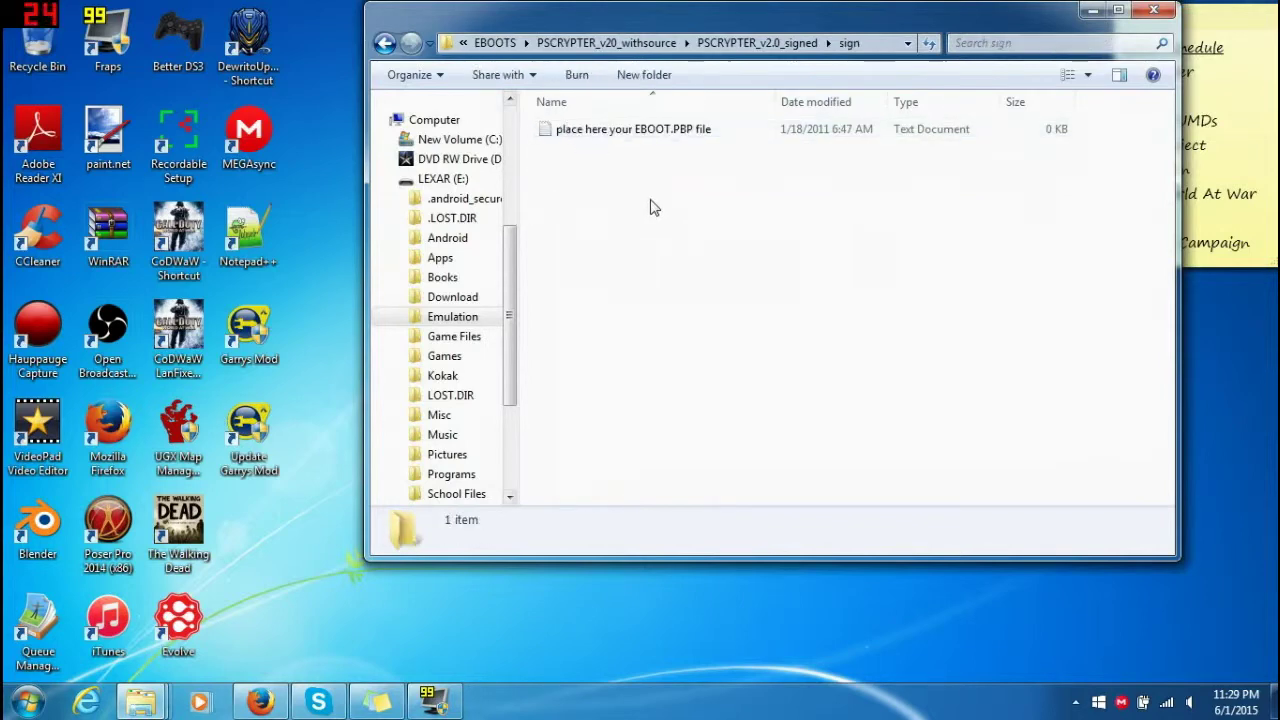
{"action": "left_click", "coordinate": [628, 146]}
{"action": "double_click", "coordinate": [628, 140]}
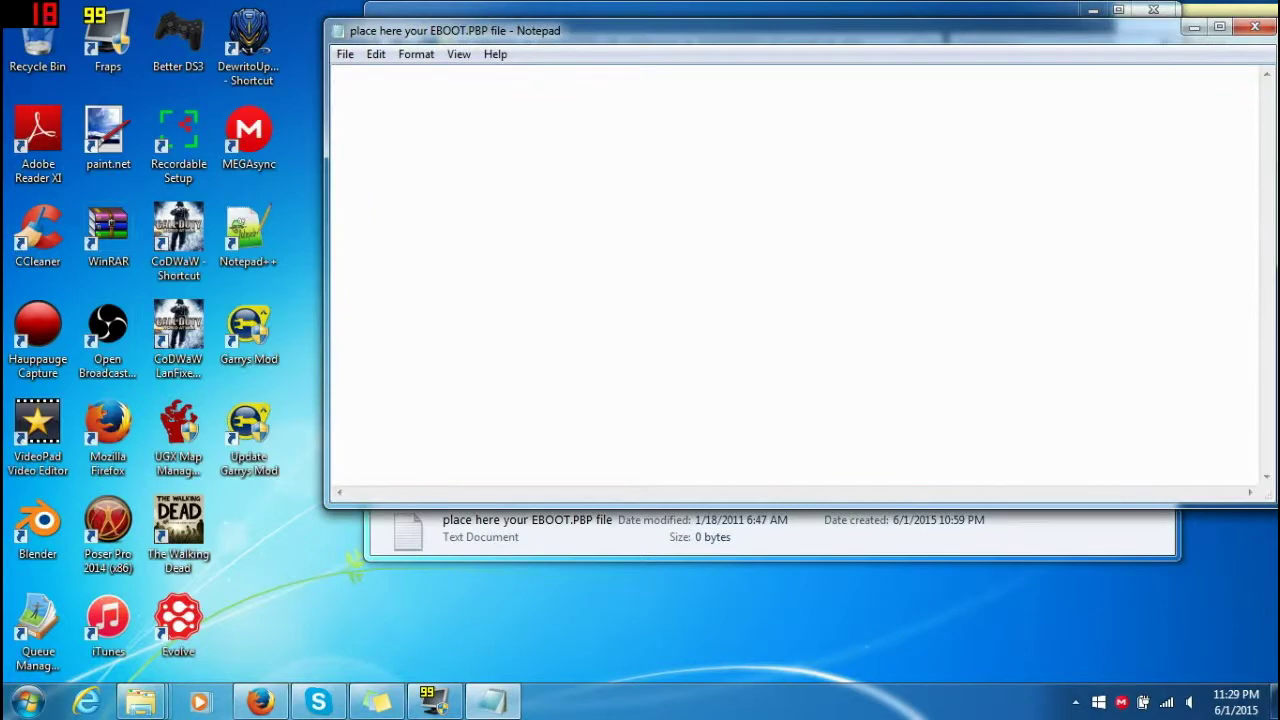
{"action": "left_click", "coordinate": [1254, 27]}
{"action": "key", "text": "Delete"}
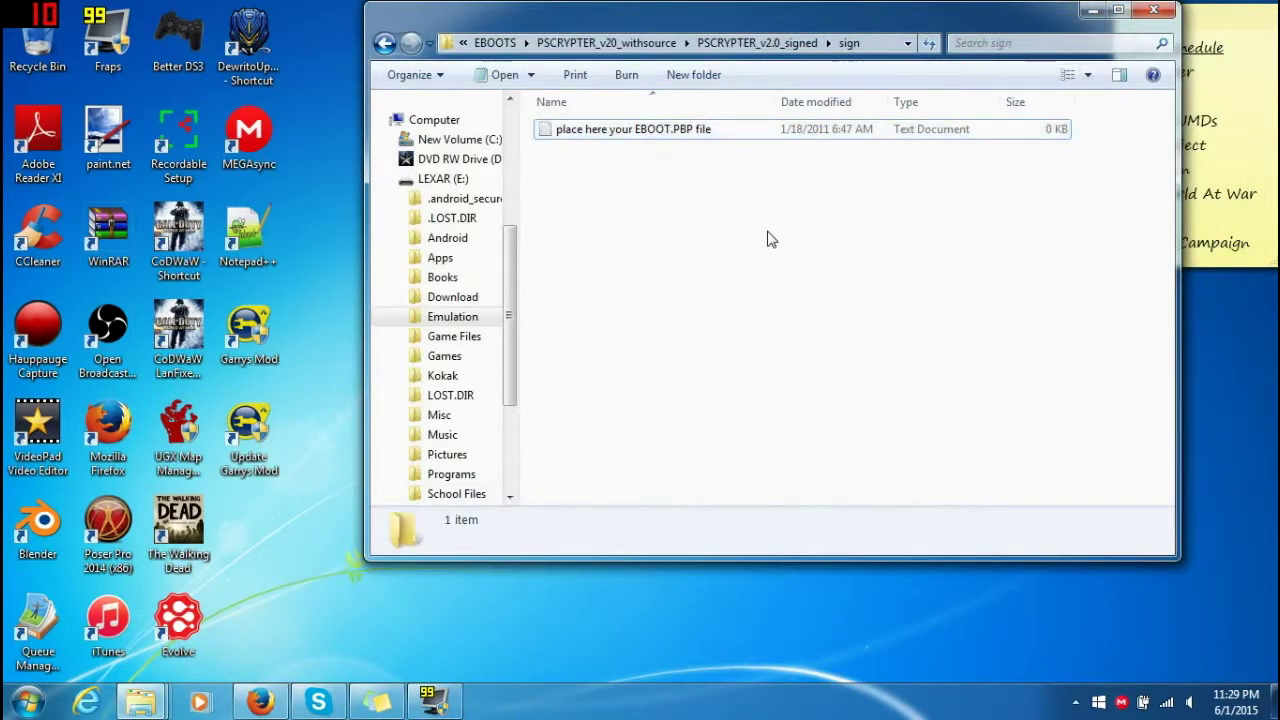
{"action": "key", "text": "BackSpace"}
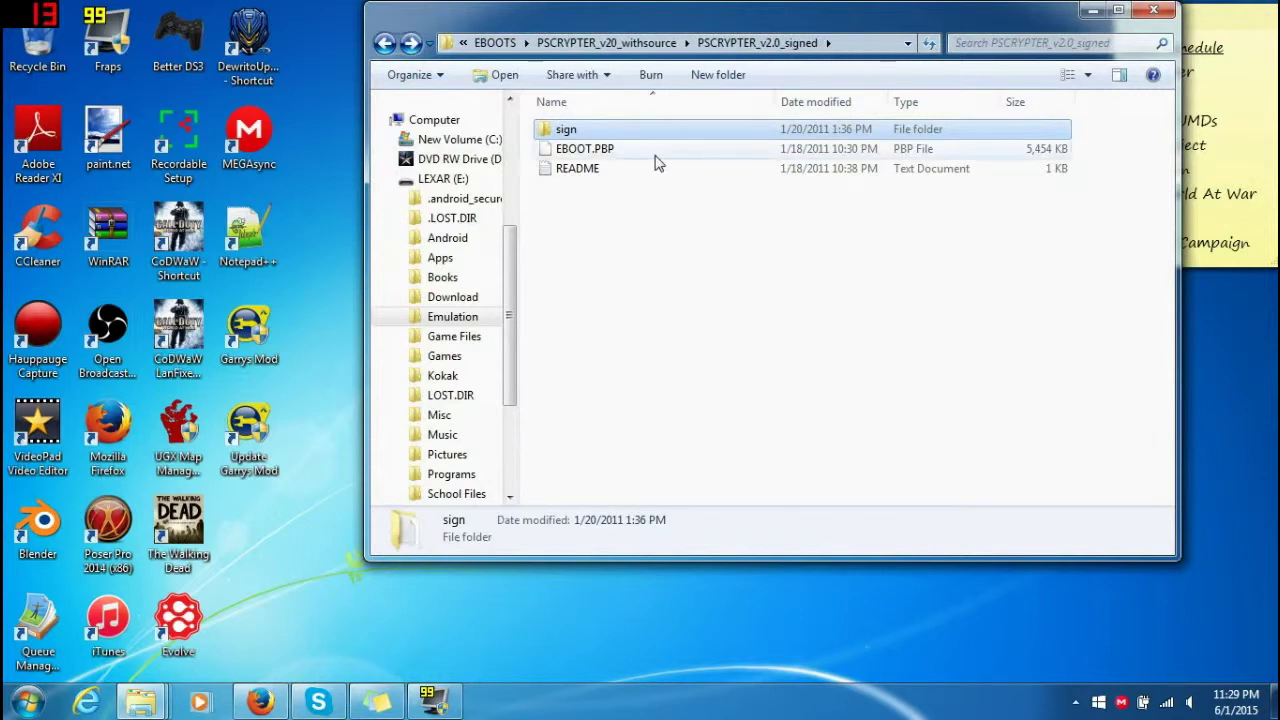
{"action": "left_click", "coordinate": [604, 152]}
{"action": "left_click", "coordinate": [600, 166]}
{"action": "left_click", "coordinate": [603, 152]}
{"action": "left_click", "coordinate": [600, 165]}
{"action": "left_click", "coordinate": [586, 234]}
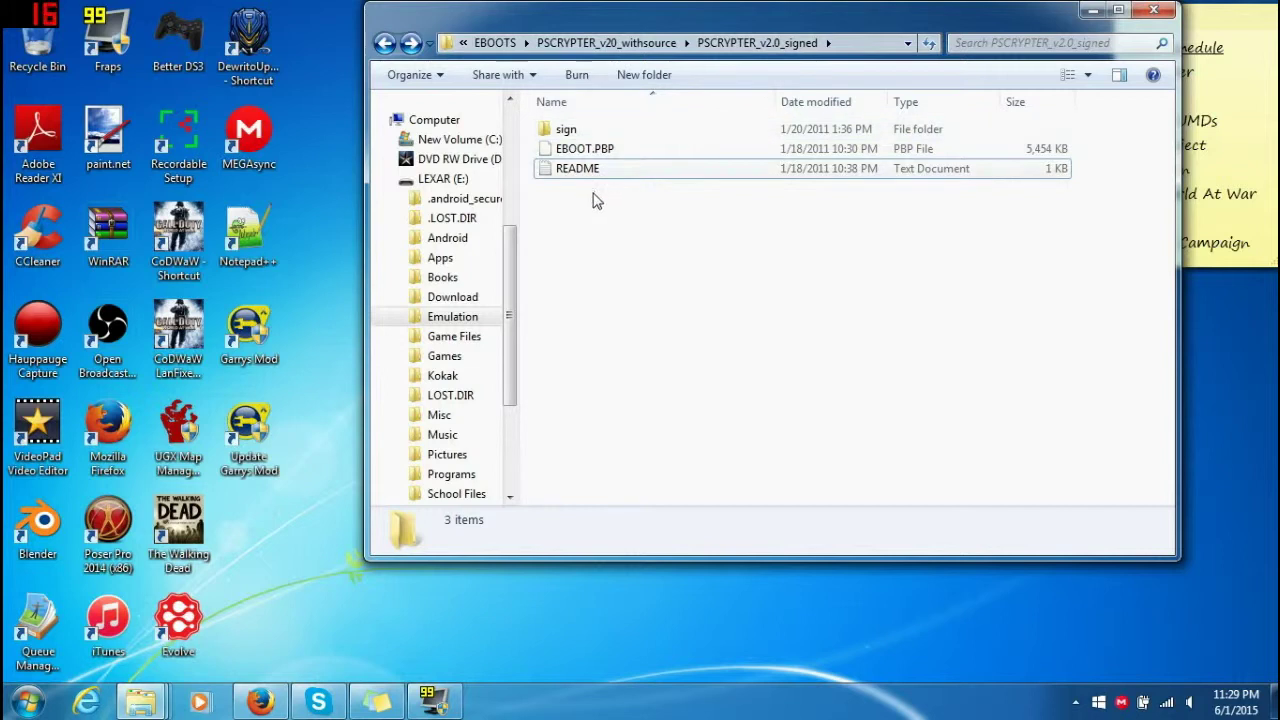
Go back to PSCRYPTER_v20_withsource and copy the PSCRYPTER_v2.0_signed folder
{"action": "left_click", "coordinate": [612, 43]}
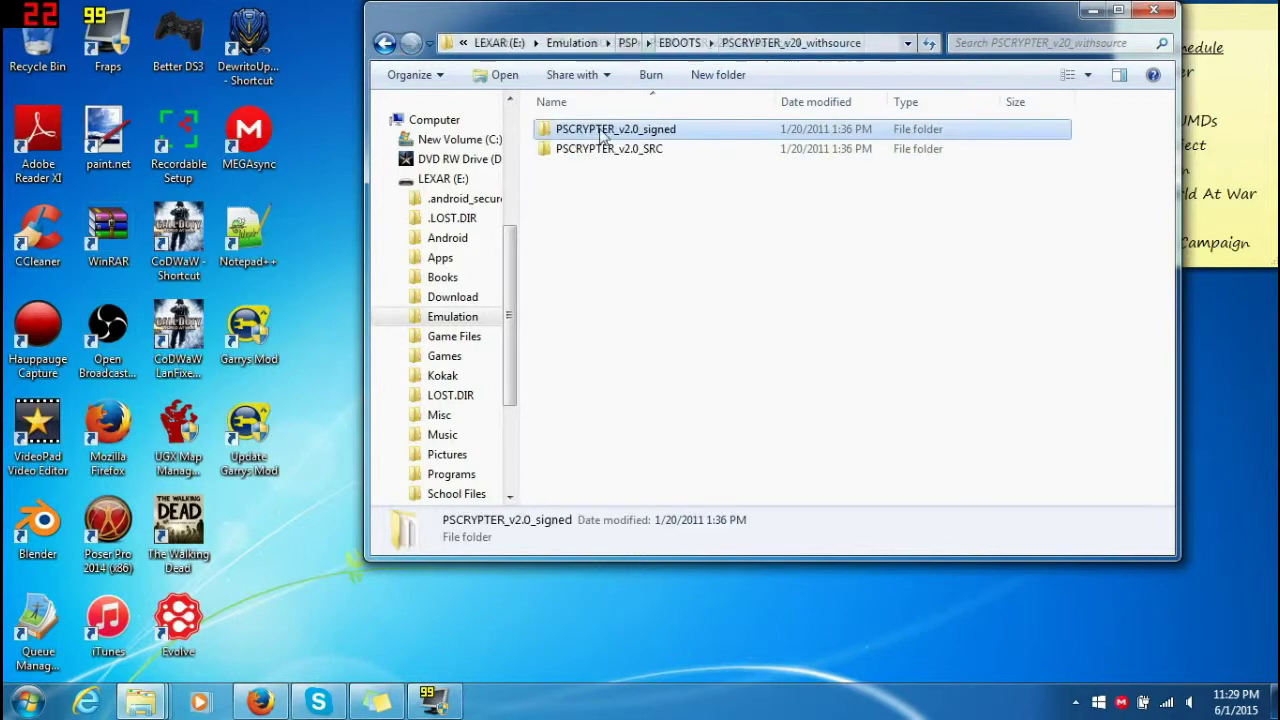
{"action": "right_click", "coordinate": [593, 129]}
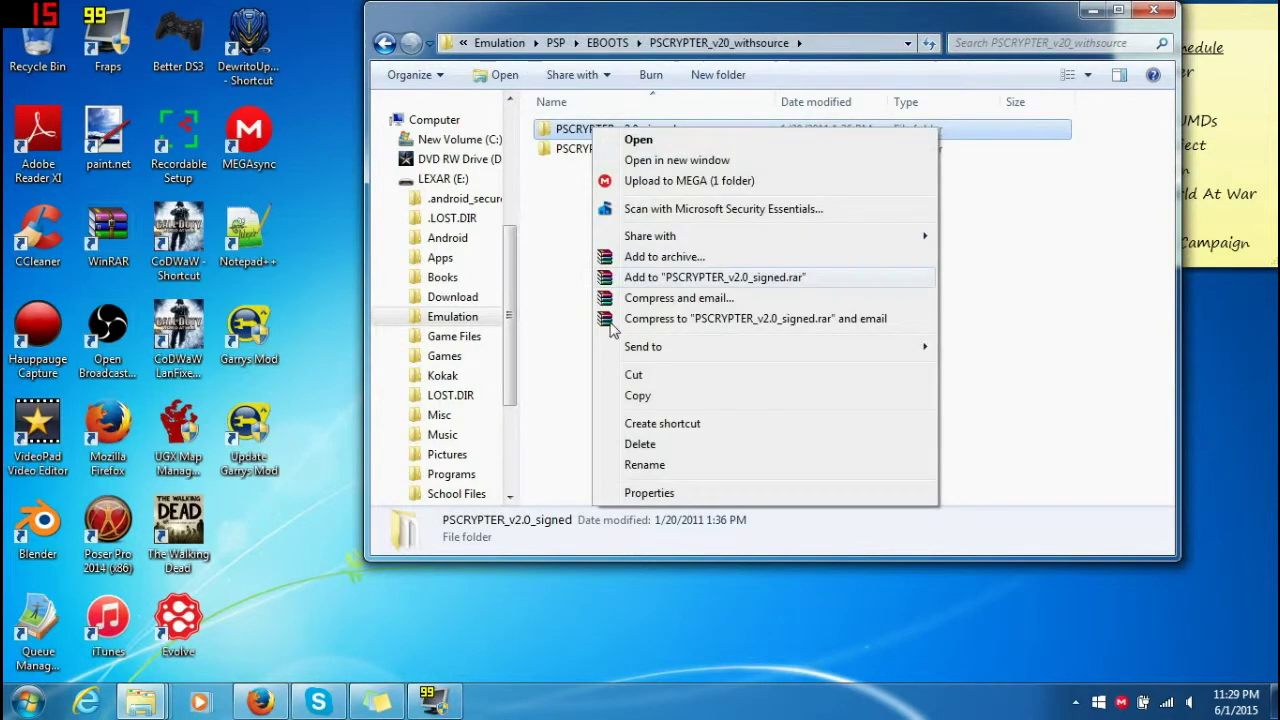
{"action": "left_click", "coordinate": [625, 398]}
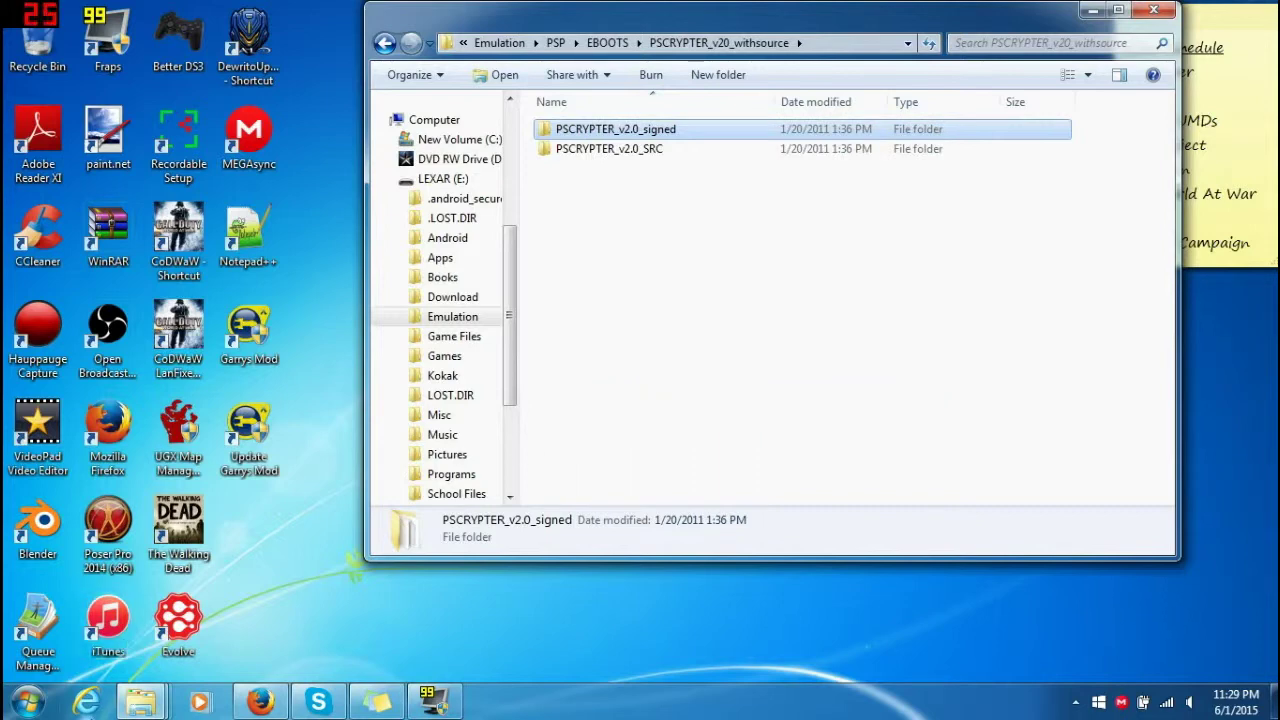
Paste the copied folder into PSP\GAME on Removable Disk (F:) and open the sign folder inside the pasted copy
{"action": "mouse_move", "coordinate": [122, 703]}
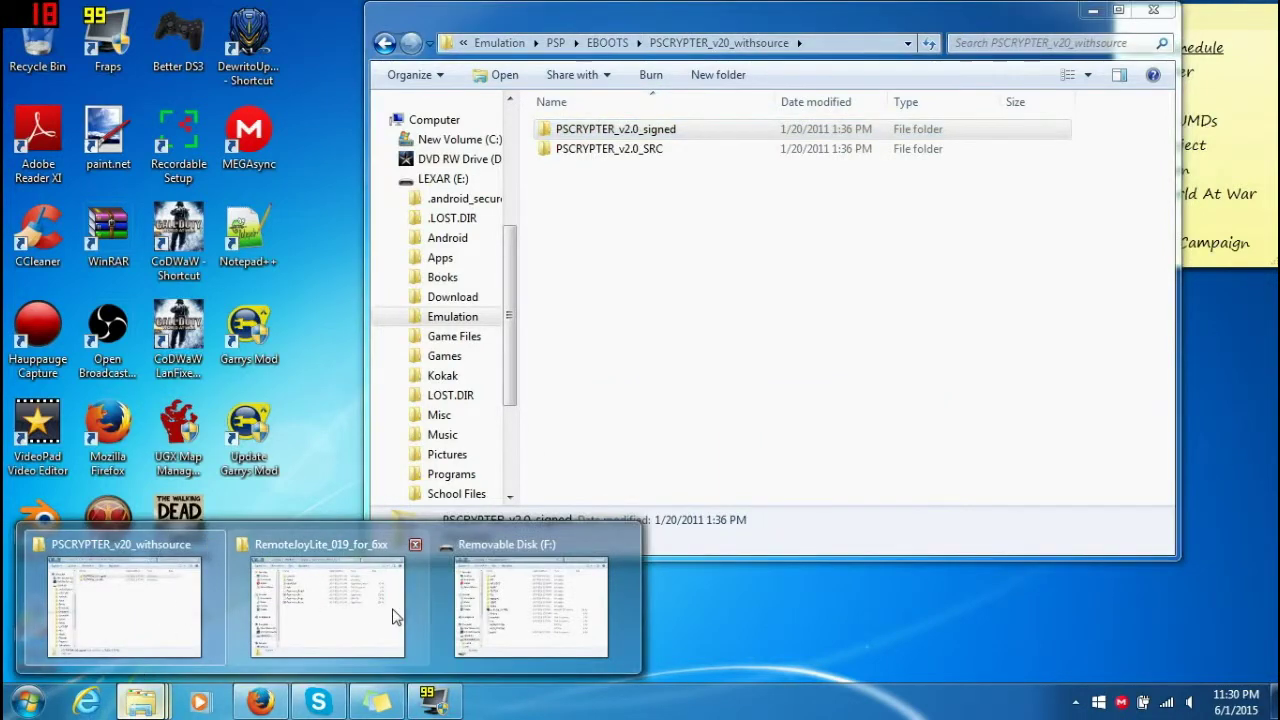
{"action": "left_click", "coordinate": [480, 608]}
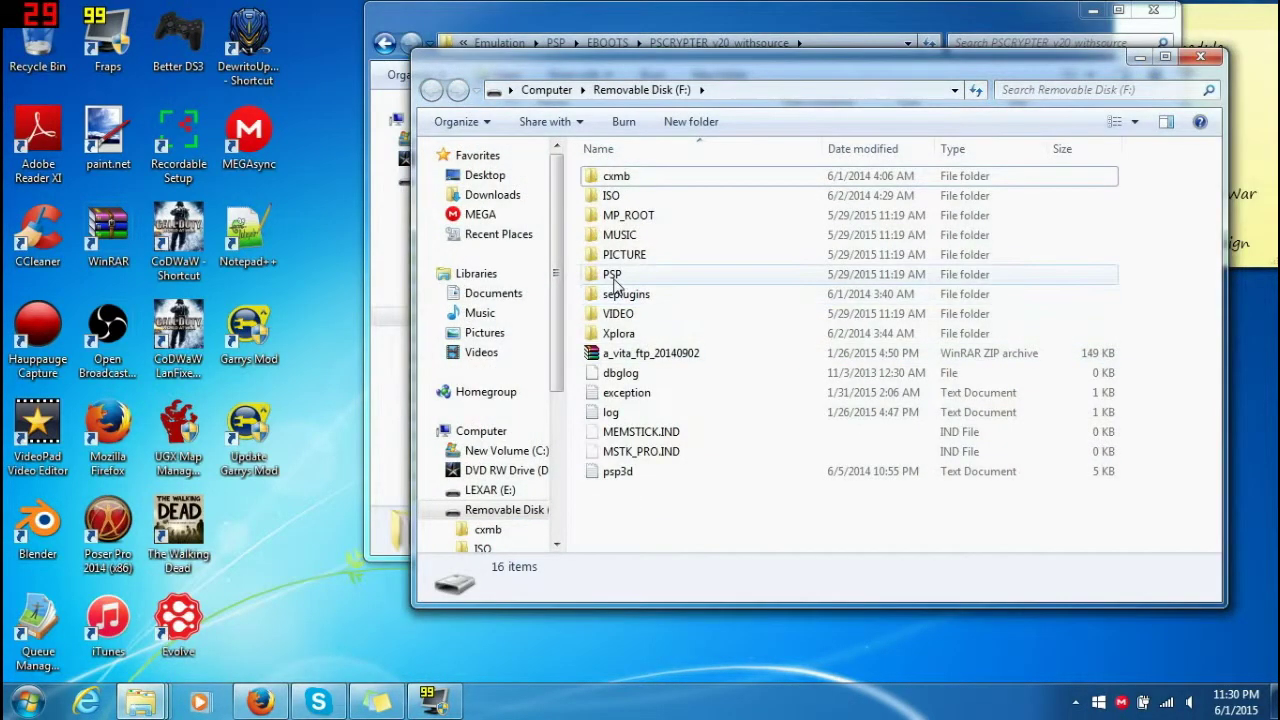
{"action": "double_click", "coordinate": [612, 274]}
{"action": "double_click", "coordinate": [618, 215]}
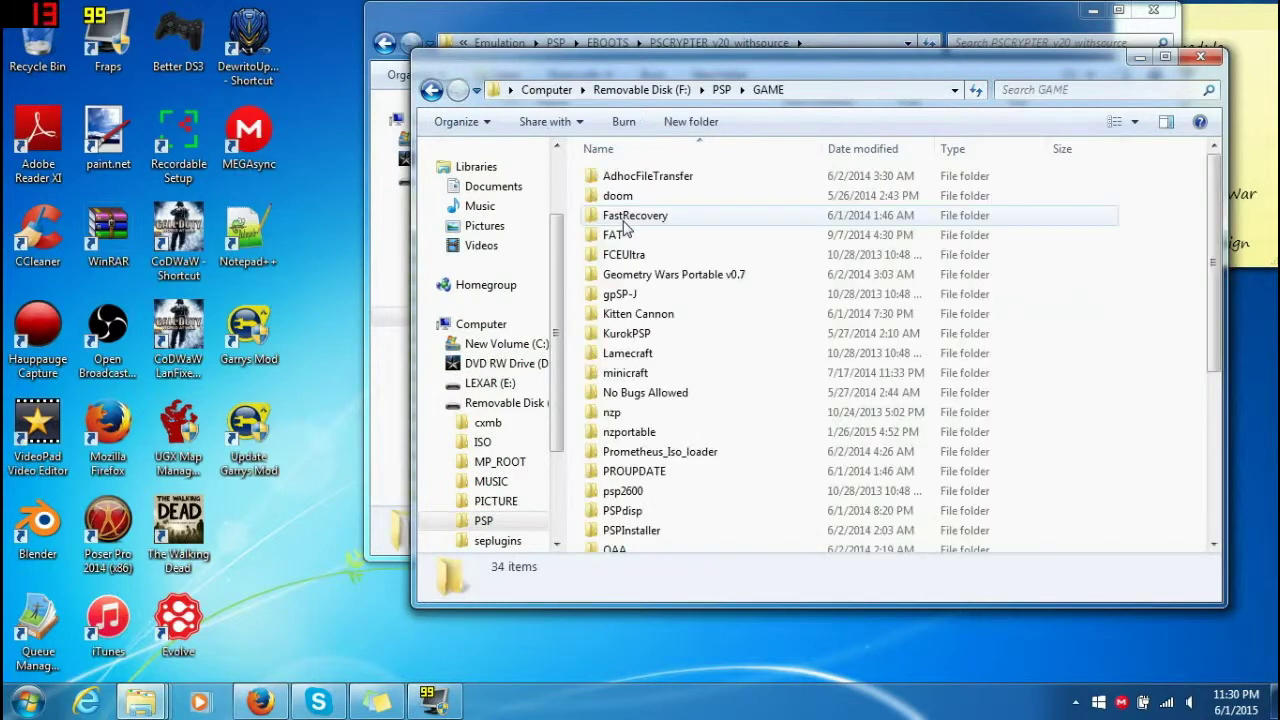
{"action": "right_click", "coordinate": [1166, 190]}
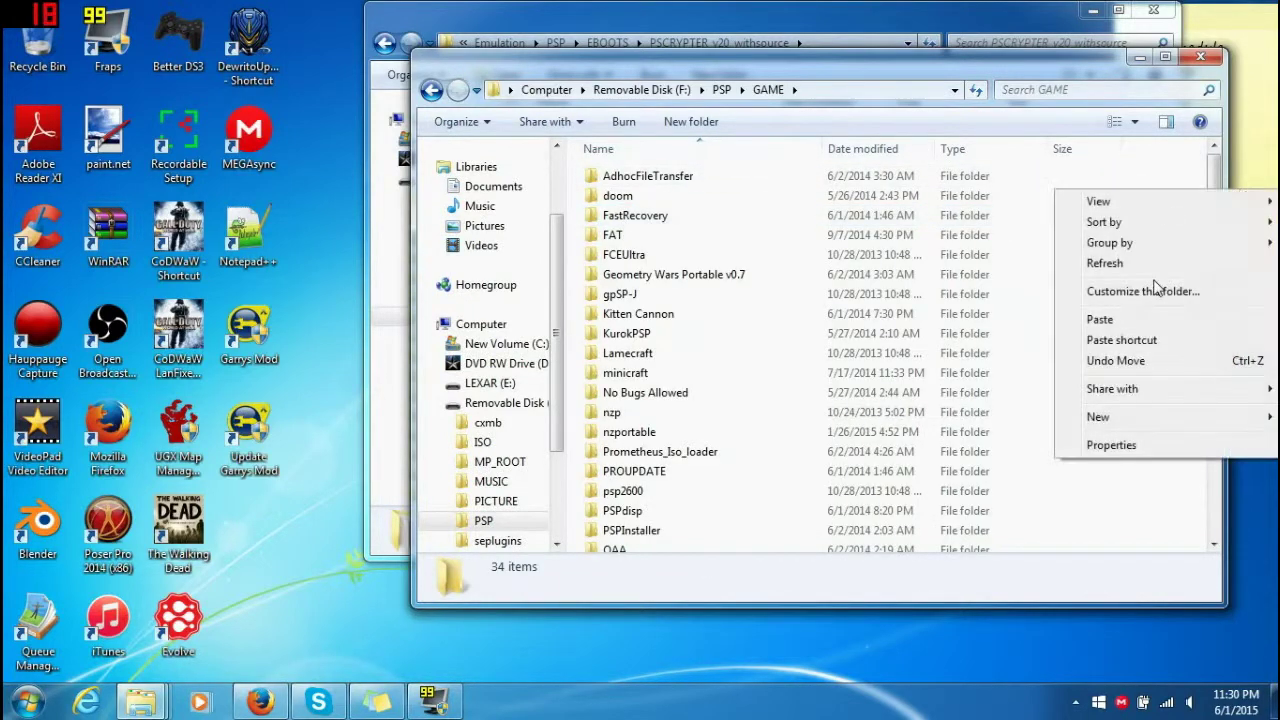
{"action": "left_click", "coordinate": [1128, 320]}
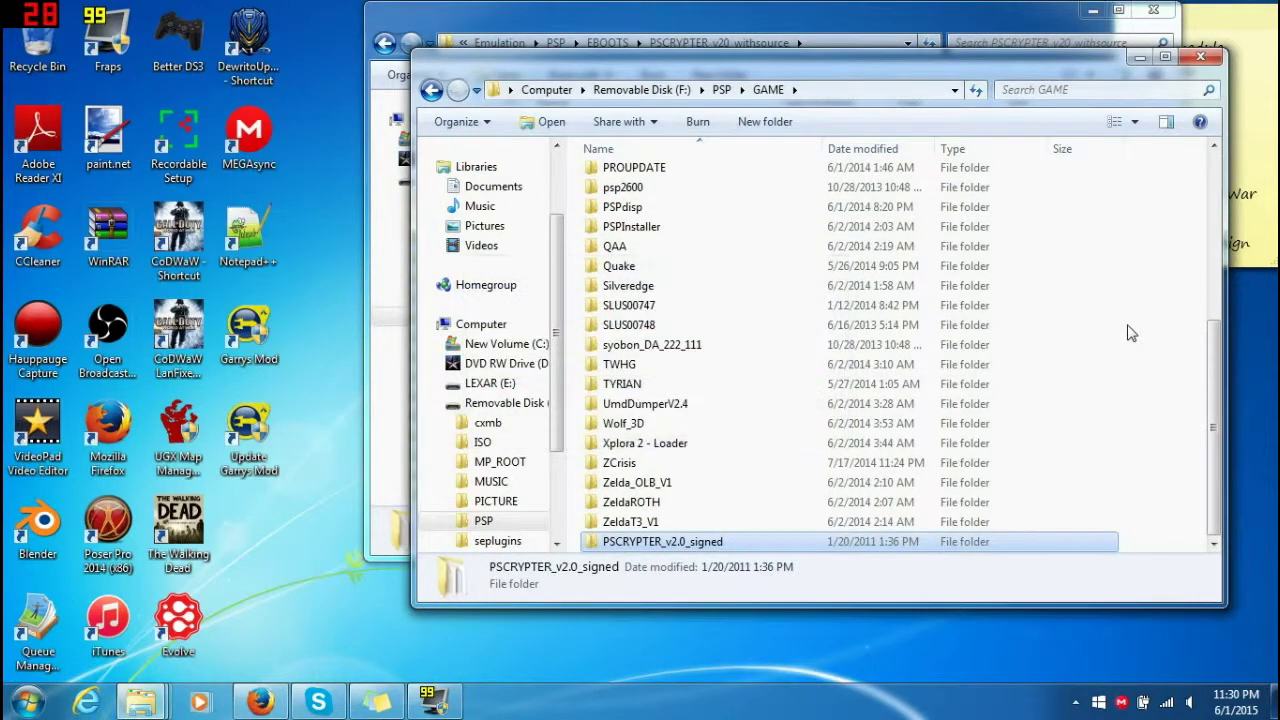
{"action": "left_click", "coordinate": [1130, 333]}
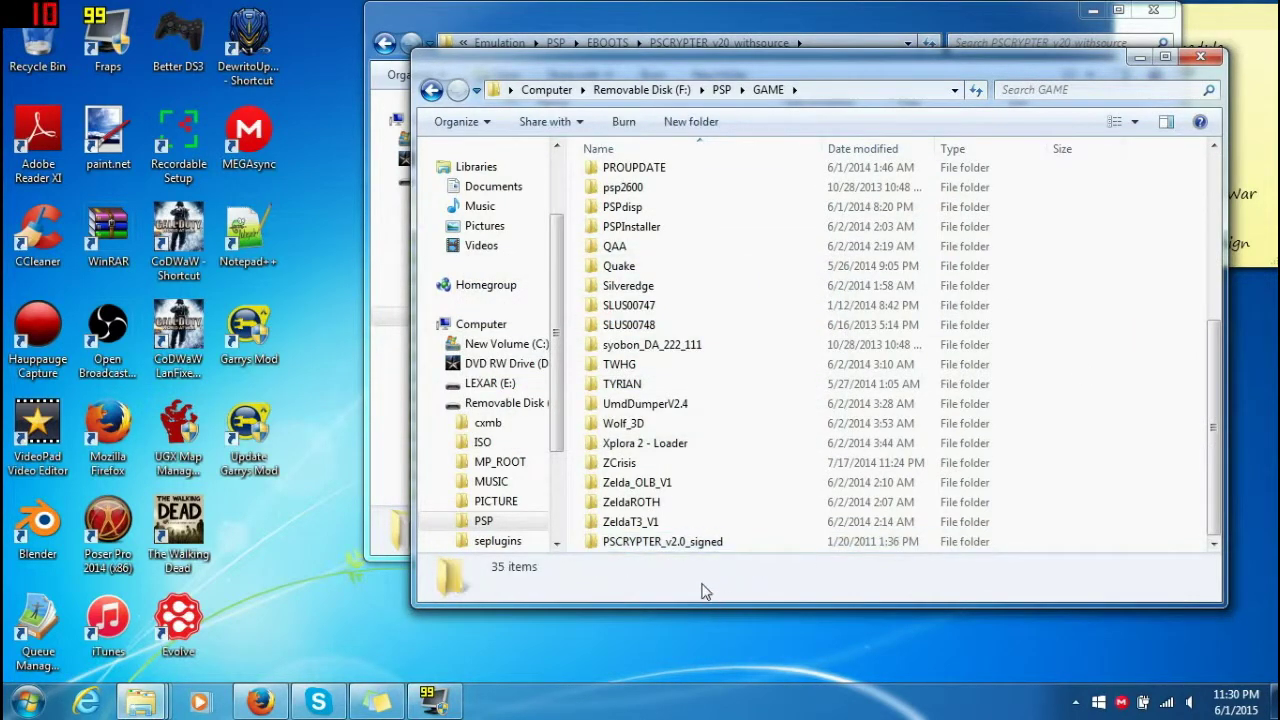
{"action": "double_click", "coordinate": [694, 548]}
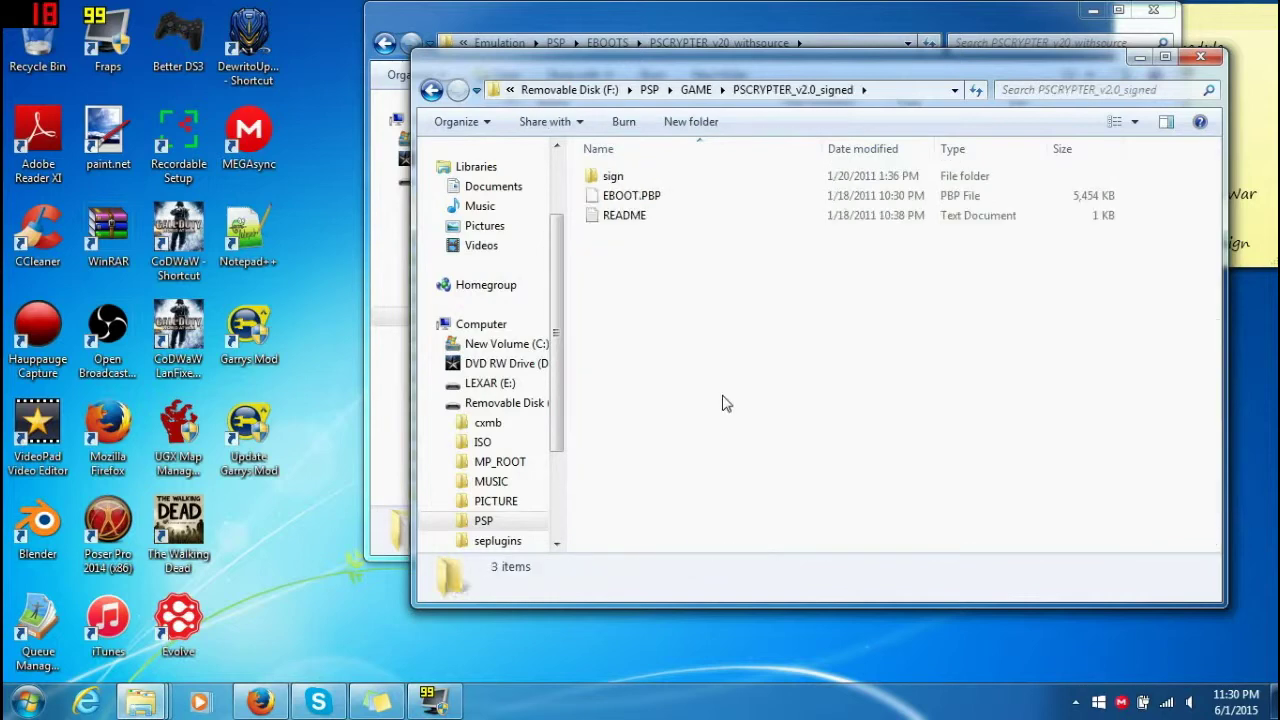
{"action": "double_click", "coordinate": [657, 175]}
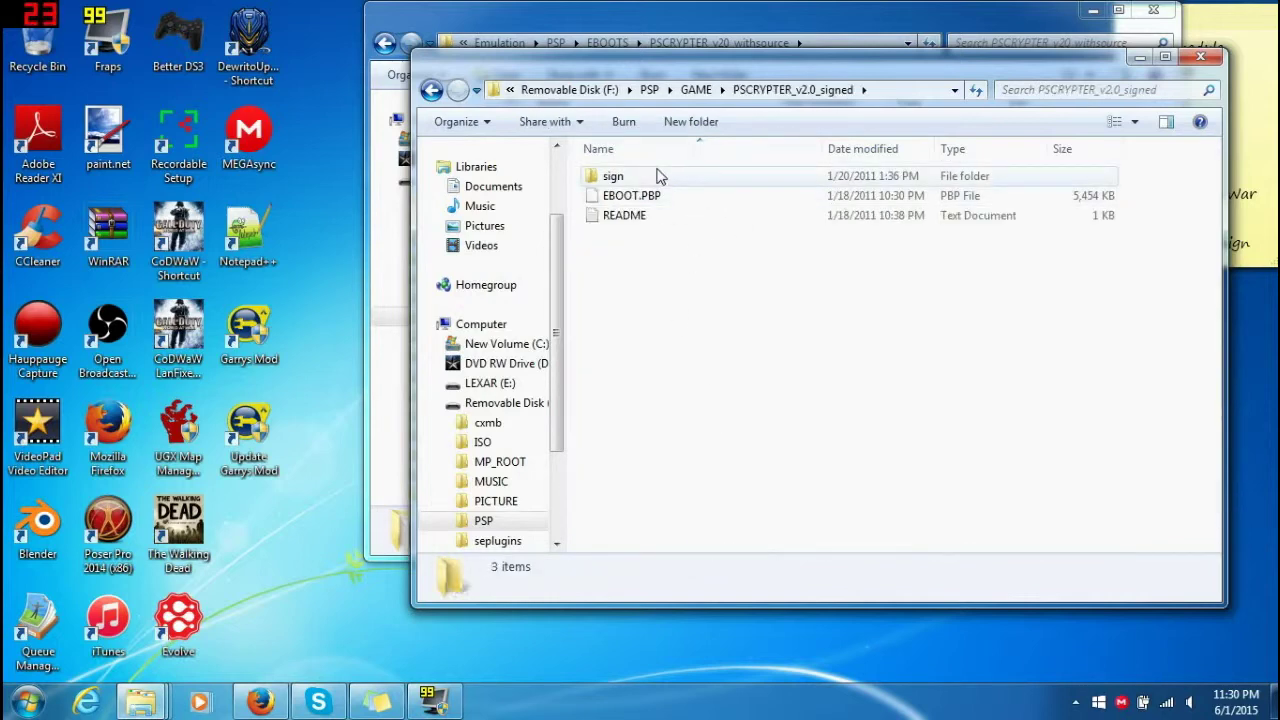
In the LEXAR (E:) window, open EBOOTS\nazi-zombies-portable-v1-PSP\nzportable
{"action": "left_click", "coordinate": [618, 42]}
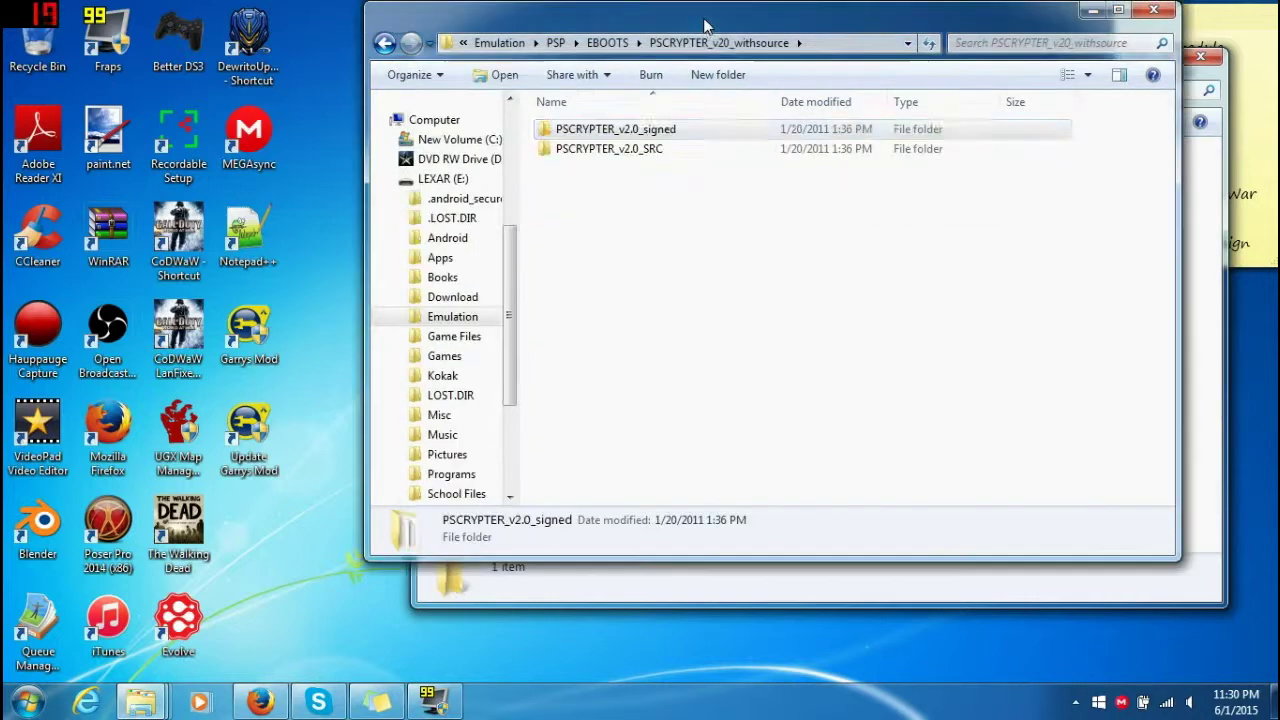
{"action": "left_click", "coordinate": [620, 42]}
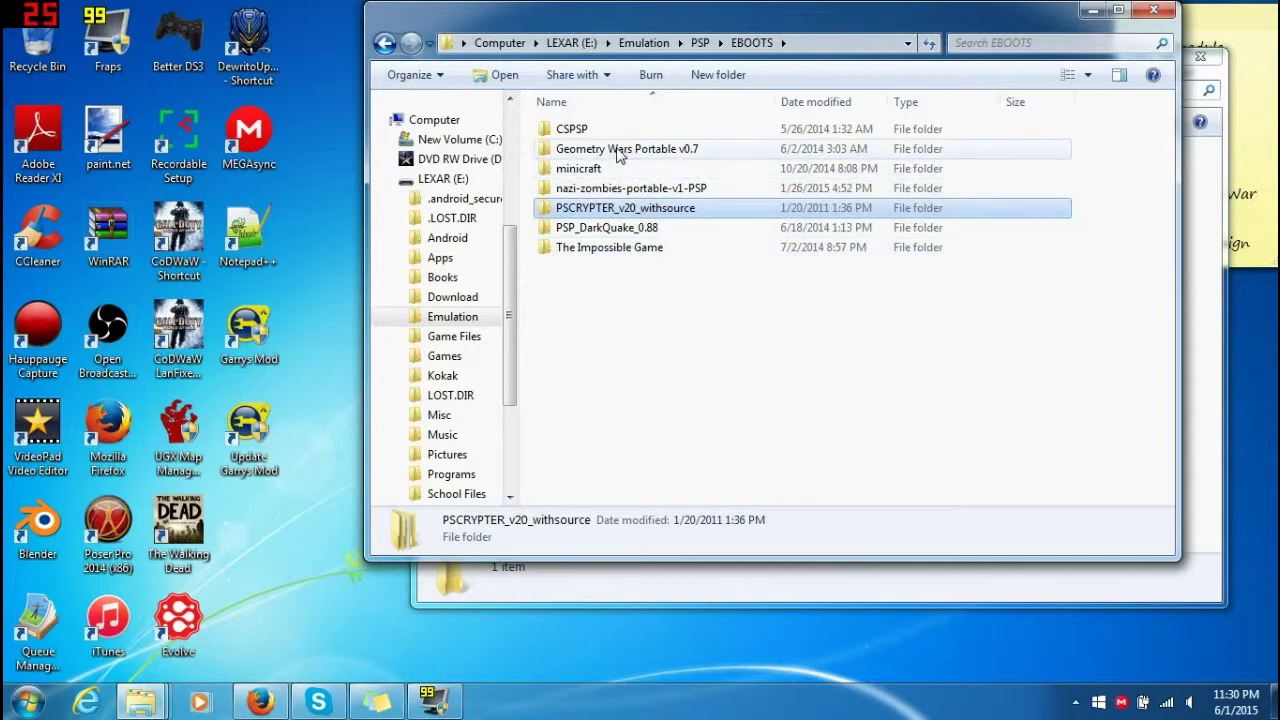
{"action": "double_click", "coordinate": [617, 190]}
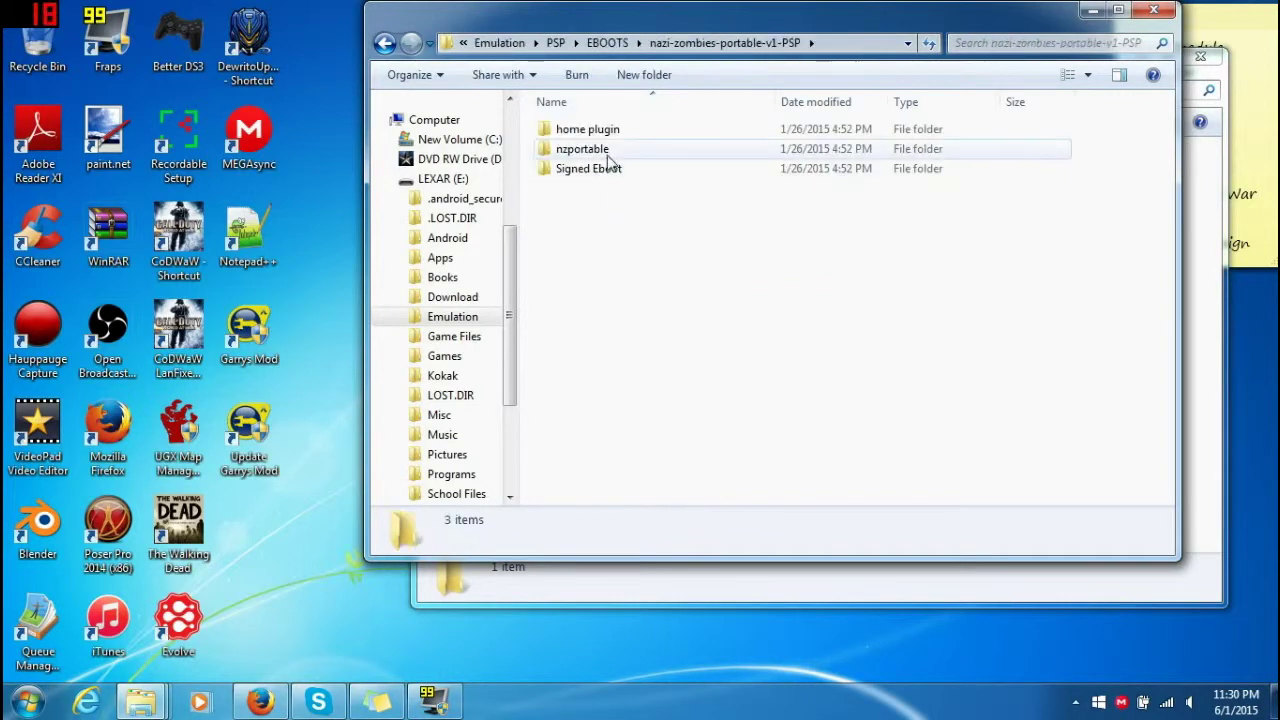
{"action": "double_click", "coordinate": [600, 150]}
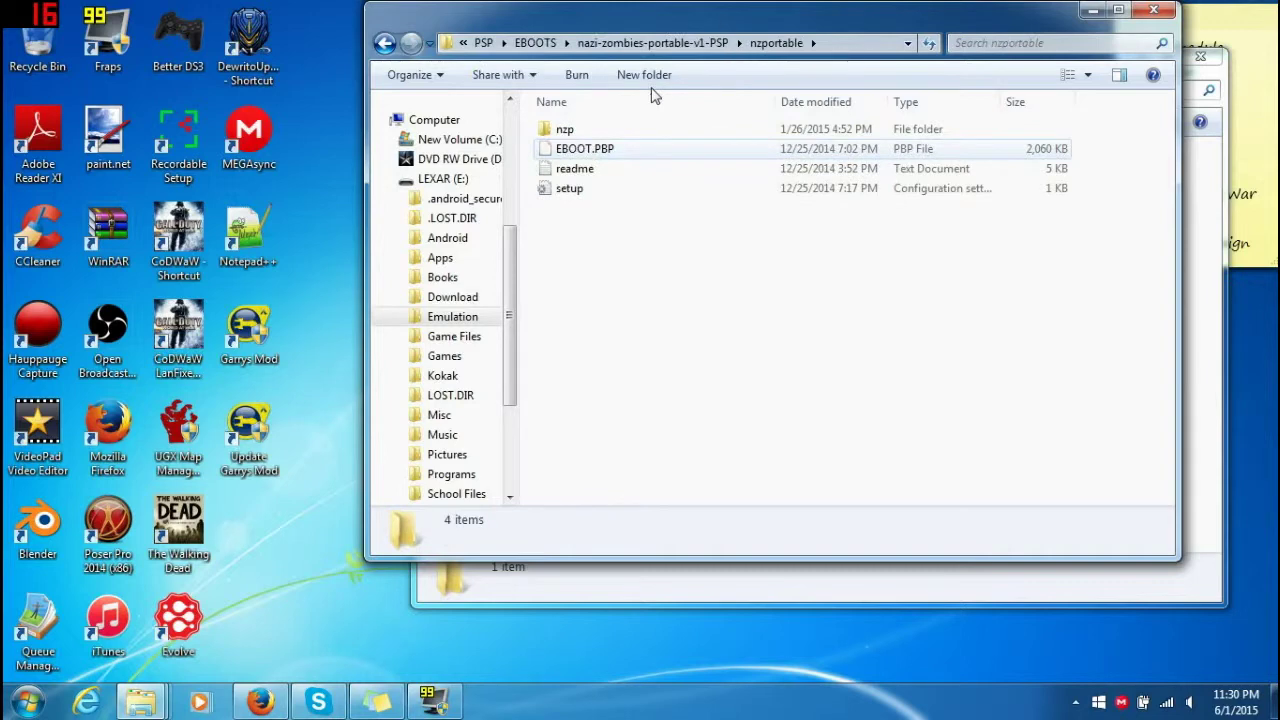
Look inside the neighbouring Signed Eboot folder and return to nzportable
{"action": "left_click", "coordinate": [703, 42]}
{"action": "double_click", "coordinate": [617, 170]}
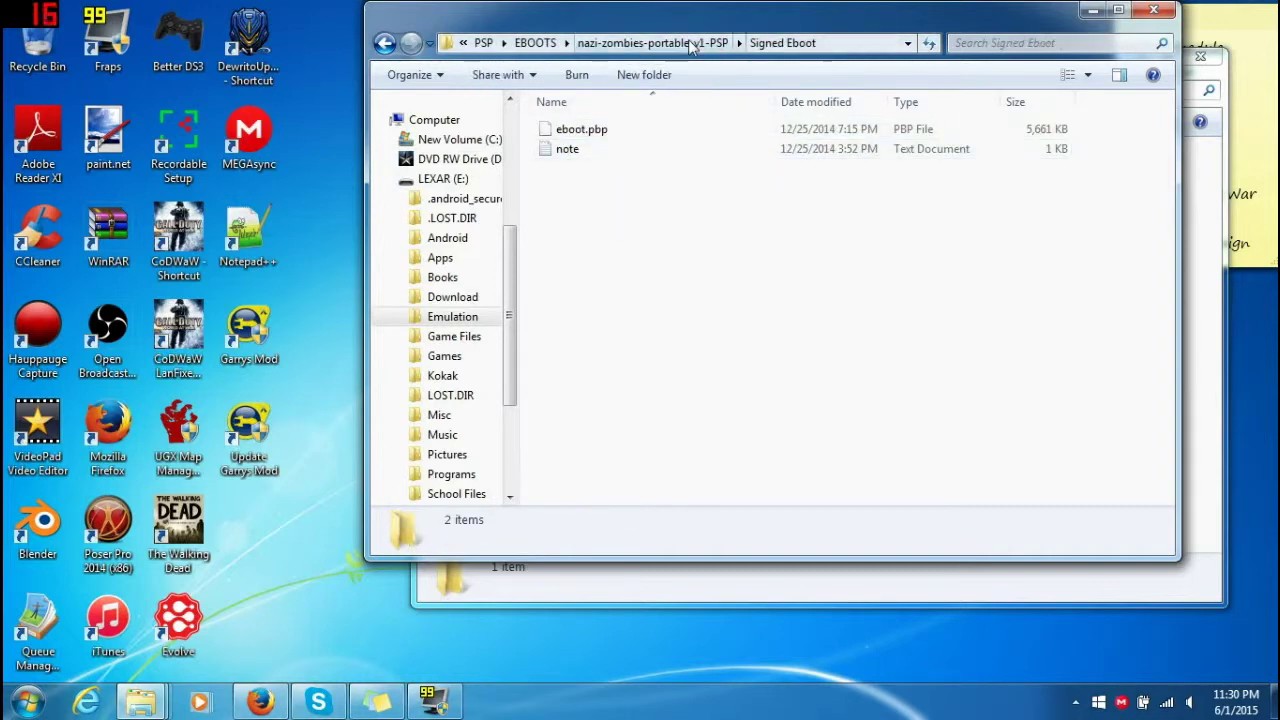
{"action": "left_click", "coordinate": [652, 42]}
{"action": "double_click", "coordinate": [618, 149]}
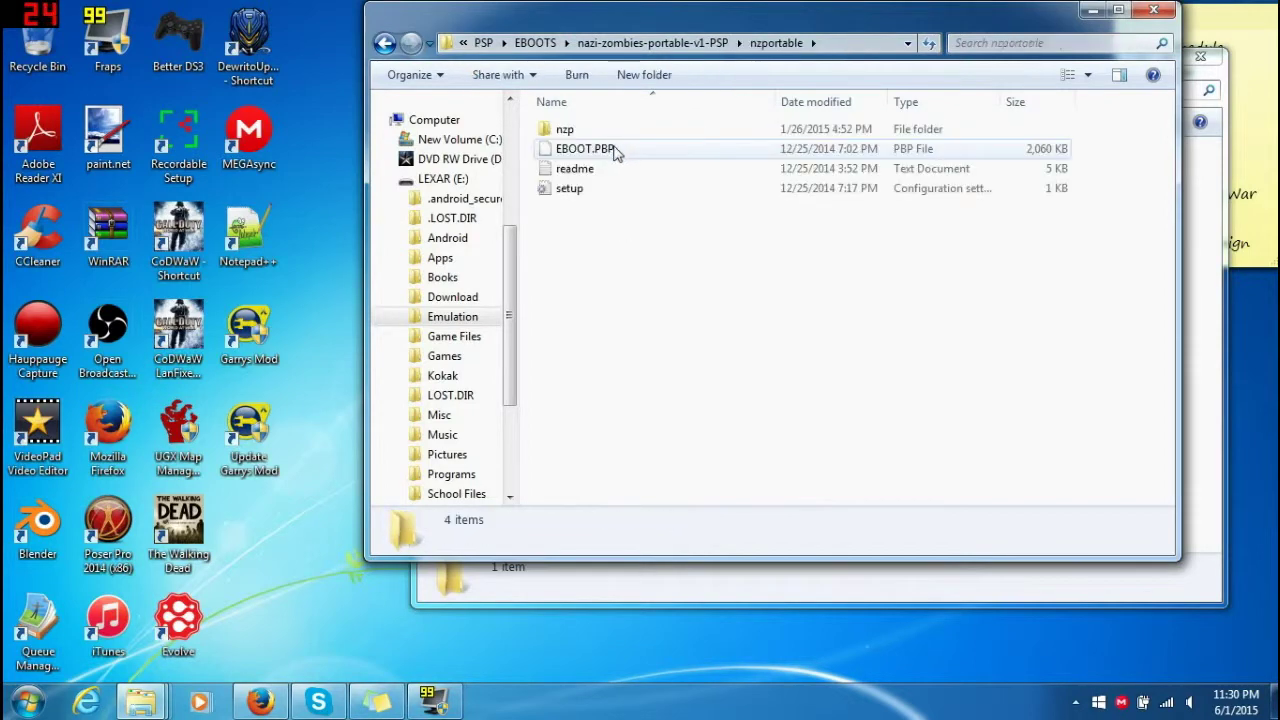
Copy EBOOT.PBP from the nzportable folder and switch back to the sign folder window on Removable Disk (F:)
{"action": "right_click", "coordinate": [603, 155]}
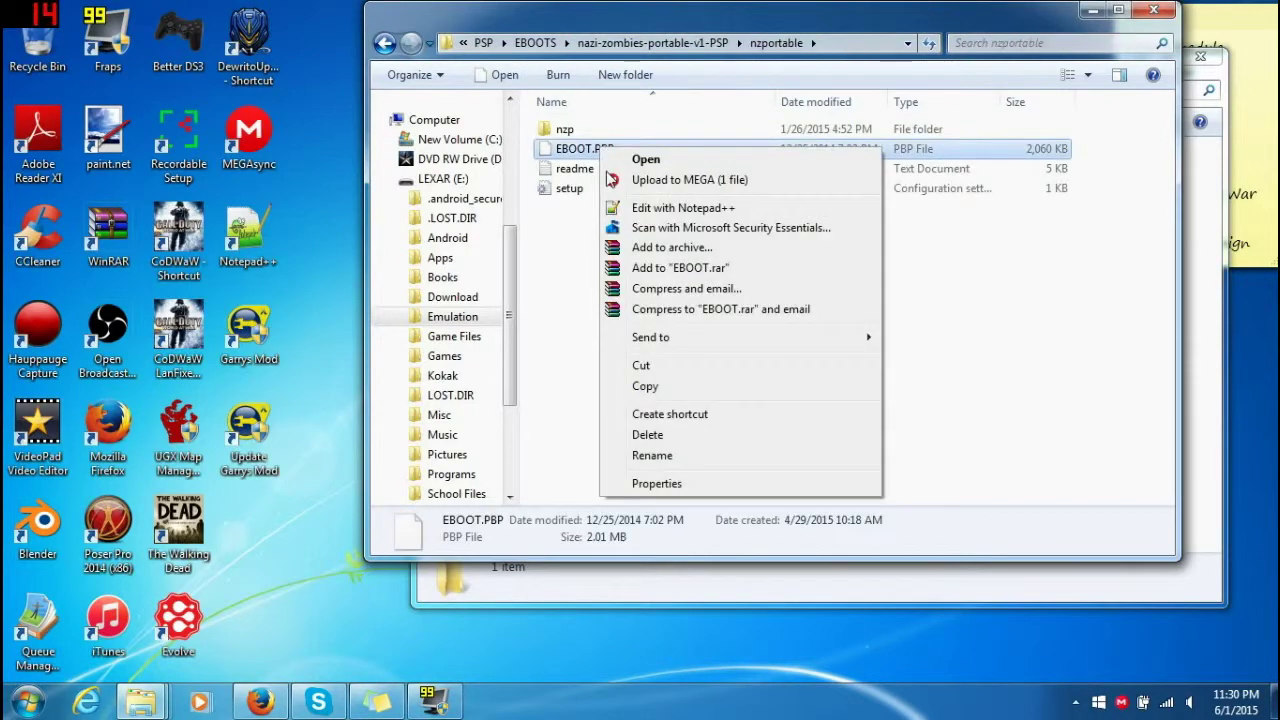
{"action": "left_click", "coordinate": [645, 387]}
{"action": "left_click", "coordinate": [640, 580]}
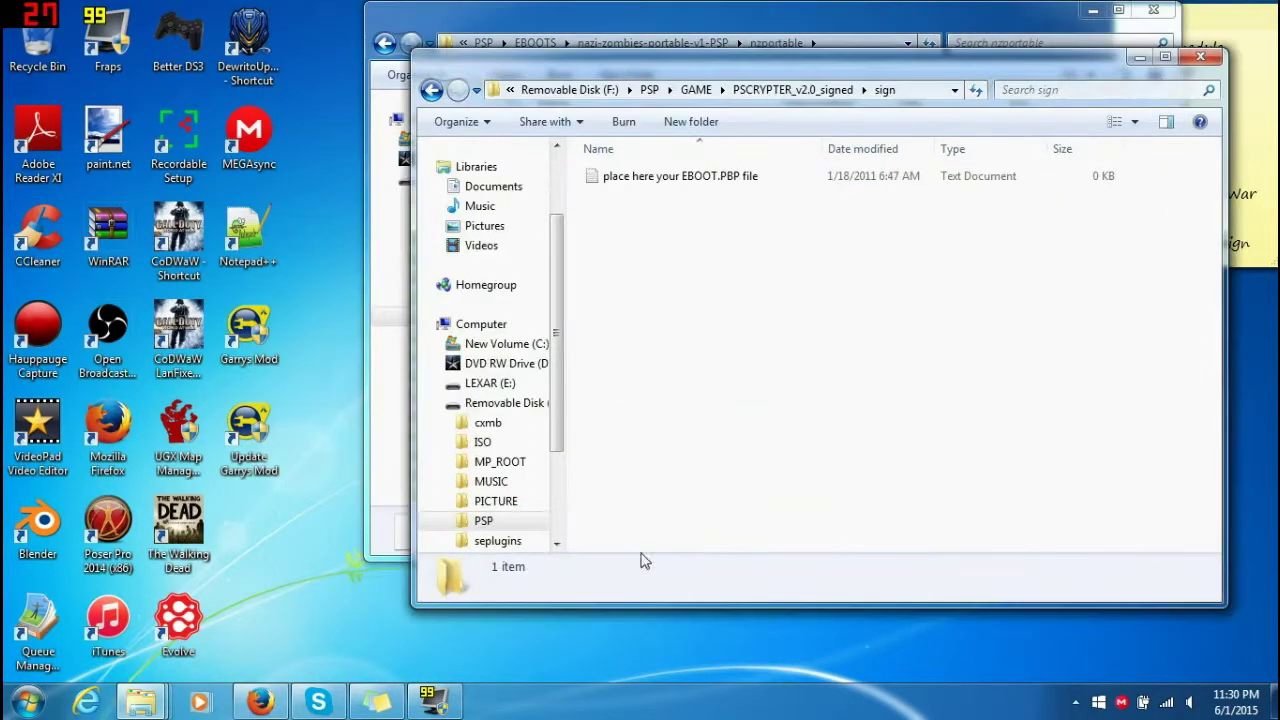
Paste the copied EBOOT.PBP into the sign folder of PSCRYPTER_v2.0_signed on Removable Disk (F:)
{"action": "right_click", "coordinate": [679, 341]}
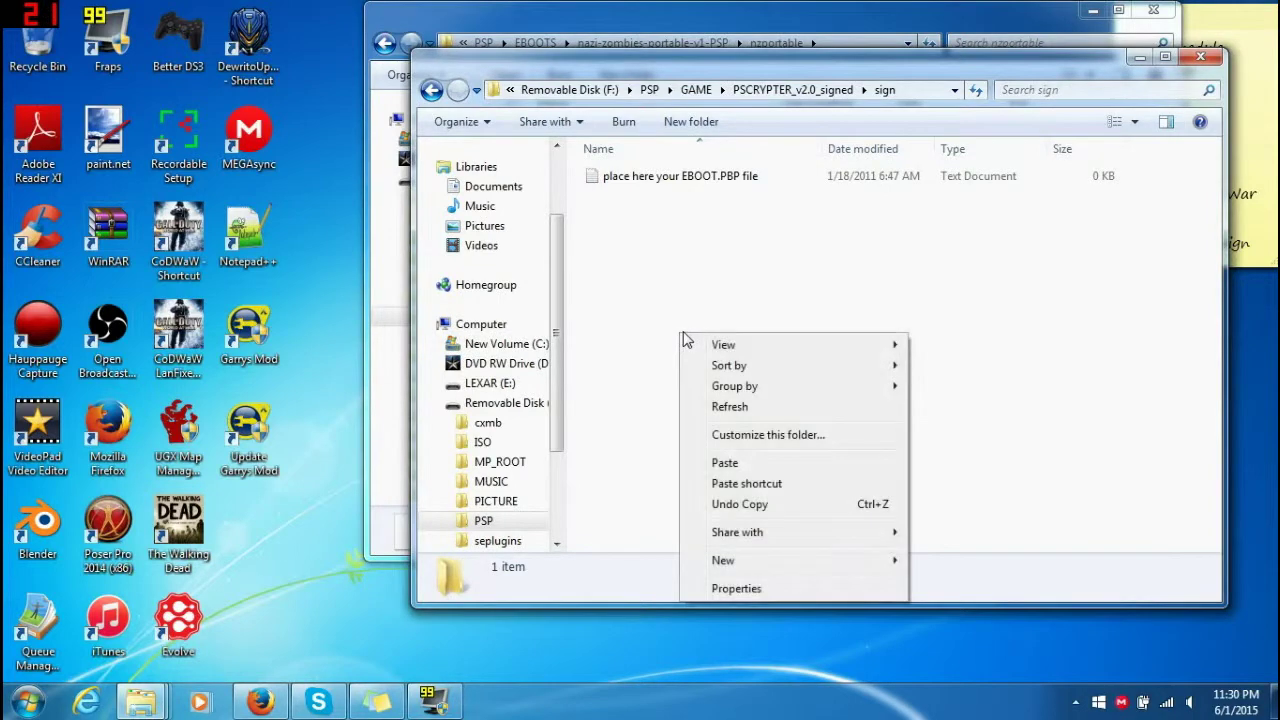
{"action": "left_click", "coordinate": [725, 463]}
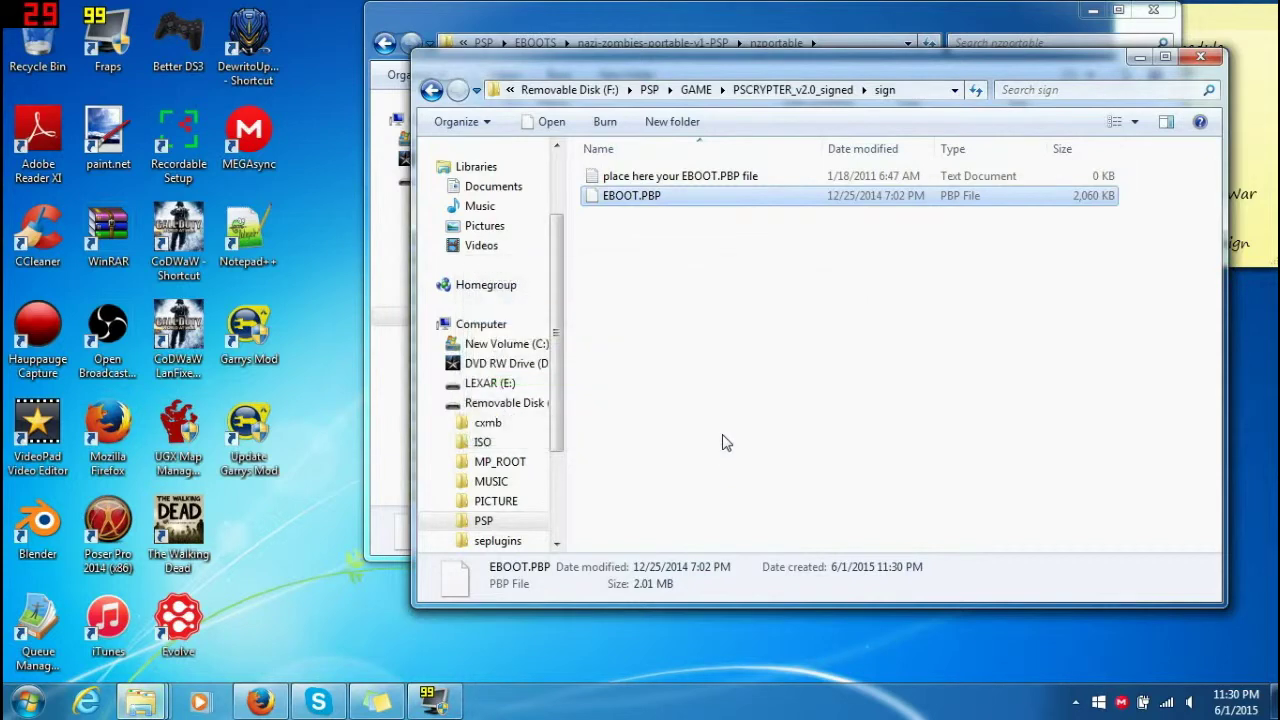
{"action": "left_click", "coordinate": [704, 357]}
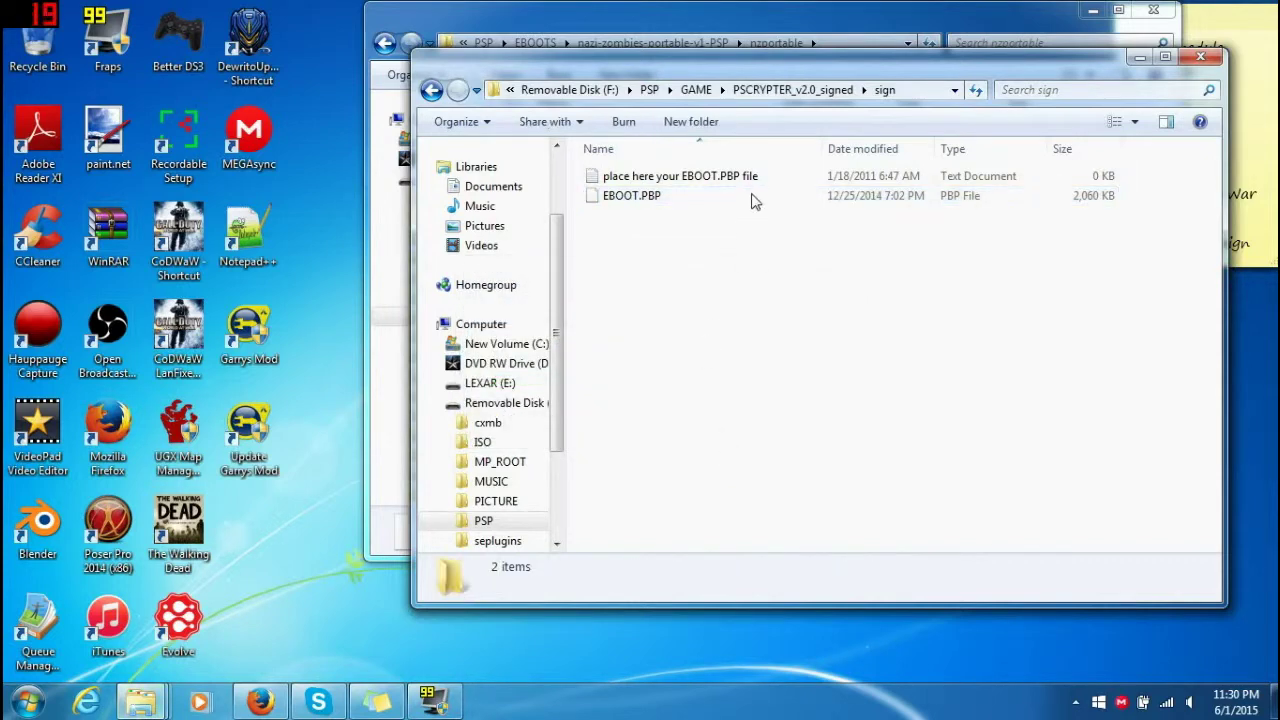
Return to the GAME folder, close that Removable Disk (F:) window and minimize the nzportable window
{"action": "left_click", "coordinate": [698, 89]}
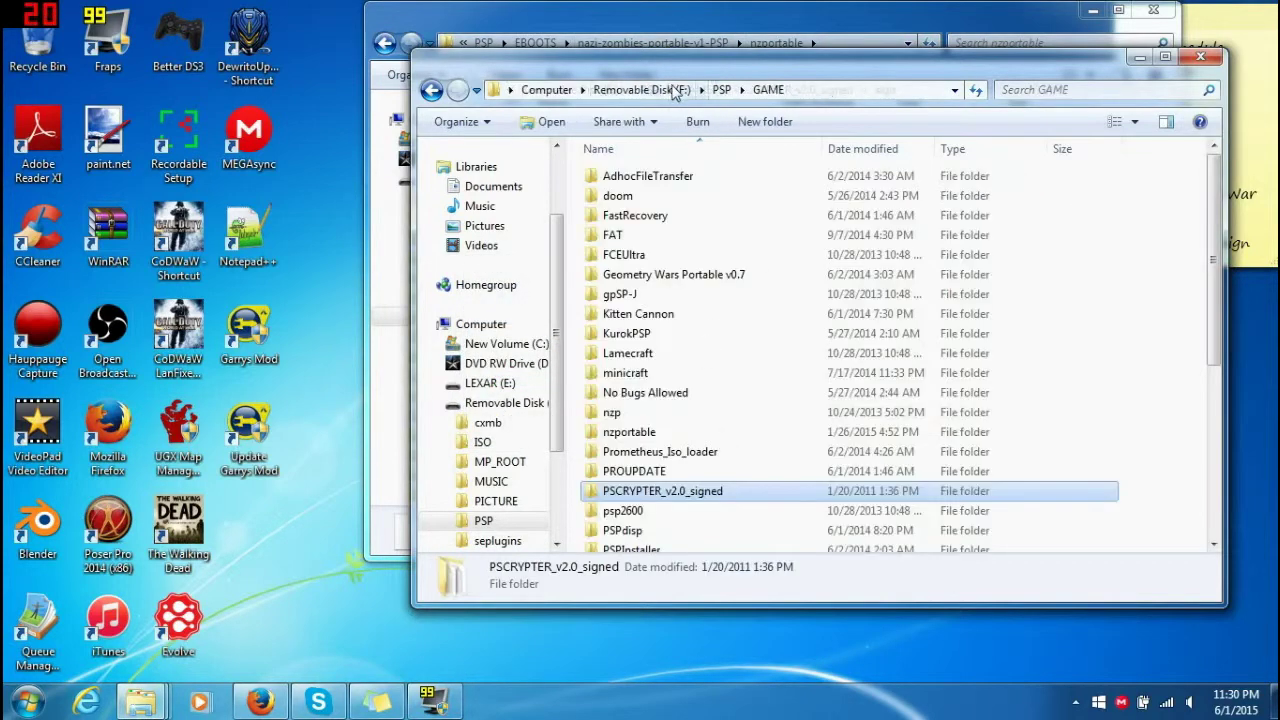
{"action": "left_click", "coordinate": [1210, 60]}
{"action": "left_click", "coordinate": [1153, 10]}
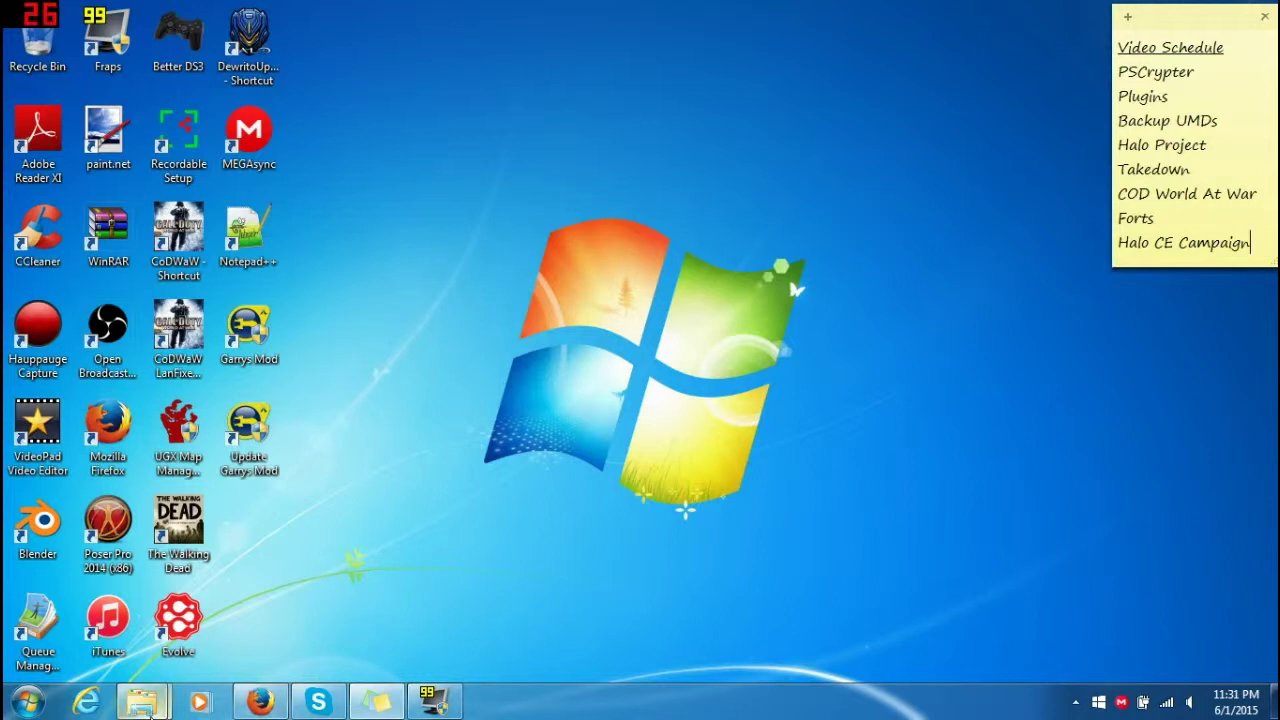
Bring up the RemoteJoyLite_019_for_6xx folder, launch RemoteJoyLite_en and show the PSP display full screen
{"action": "mouse_move", "coordinate": [141, 703]}
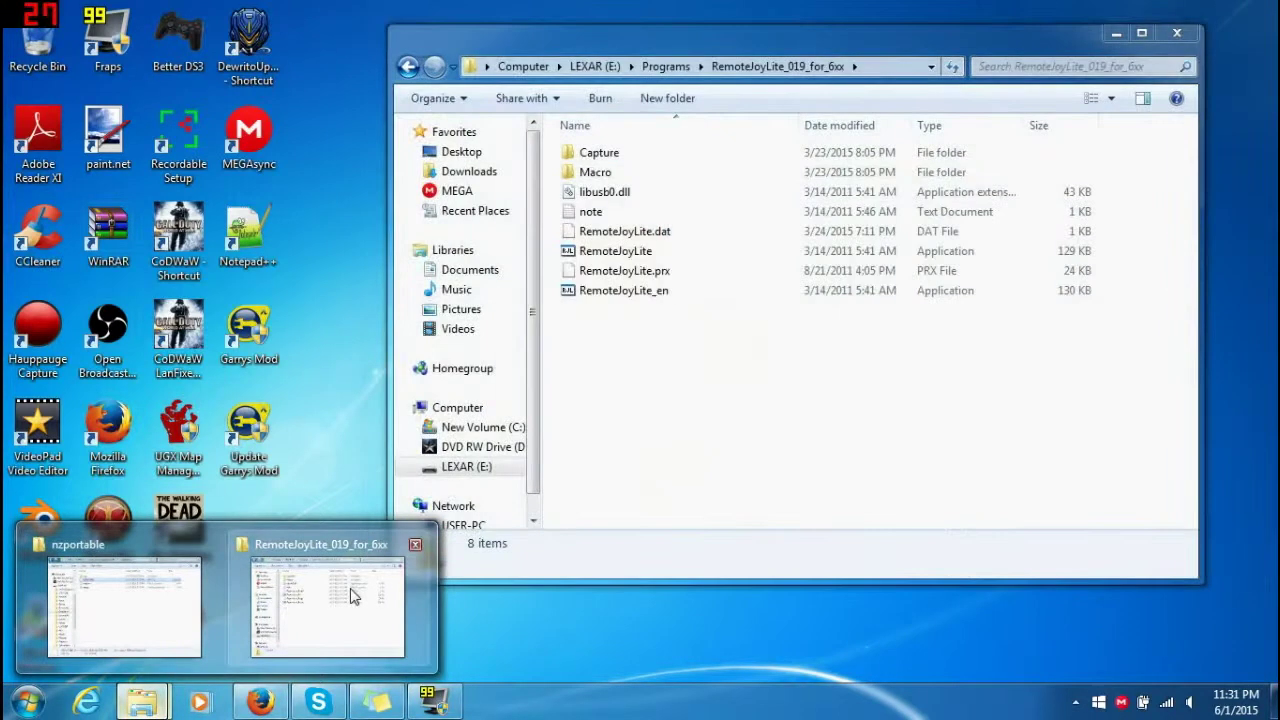
{"action": "left_click", "coordinate": [351, 594]}
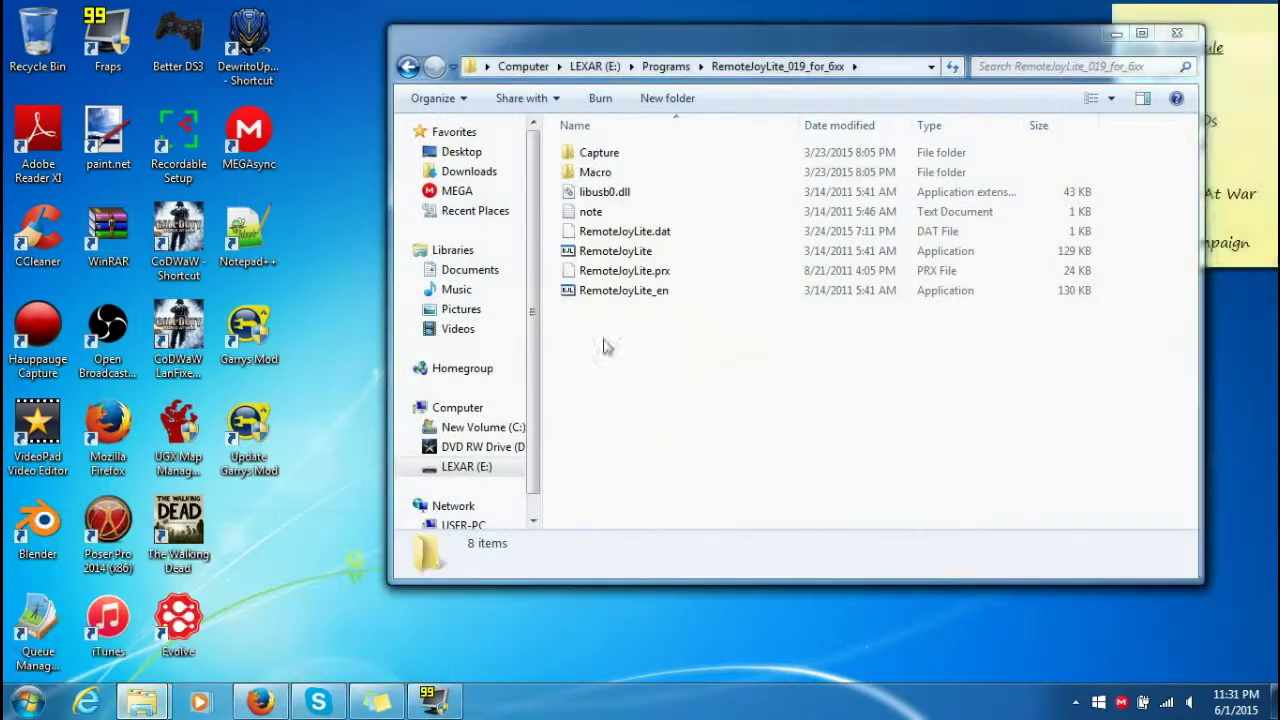
{"action": "double_click", "coordinate": [622, 293]}
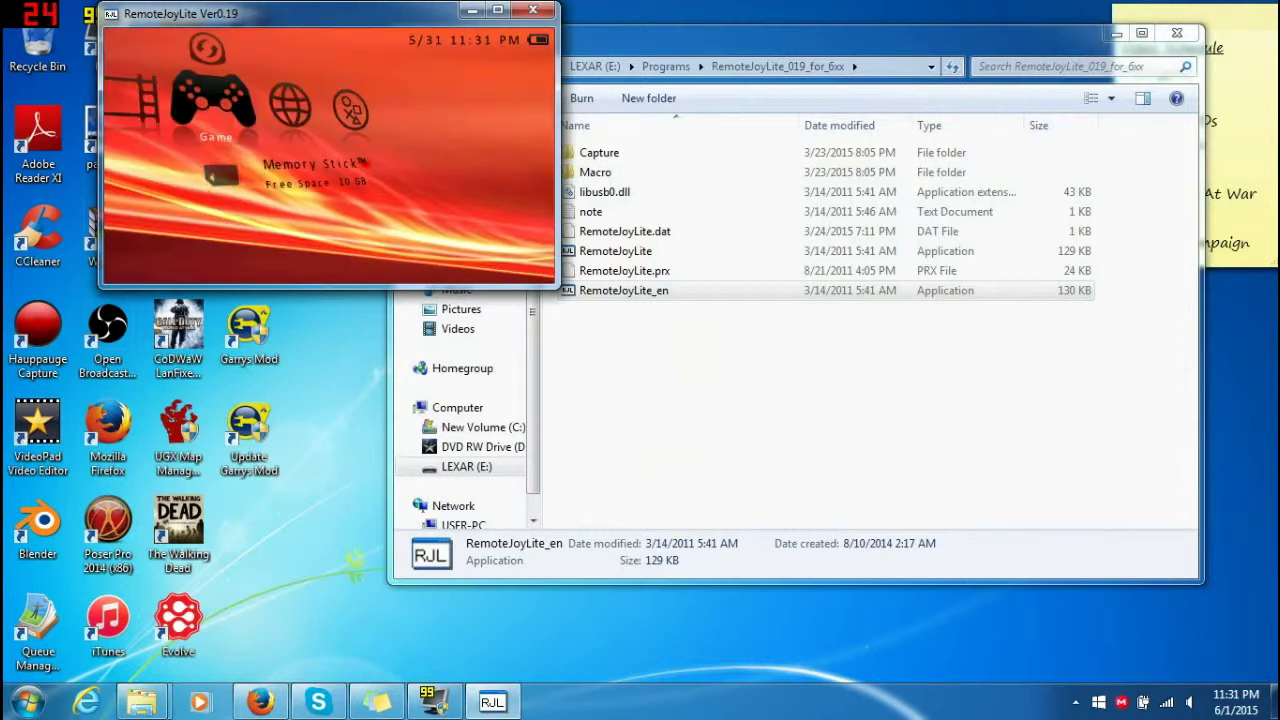
{"action": "double_click", "coordinate": [418, 147]}
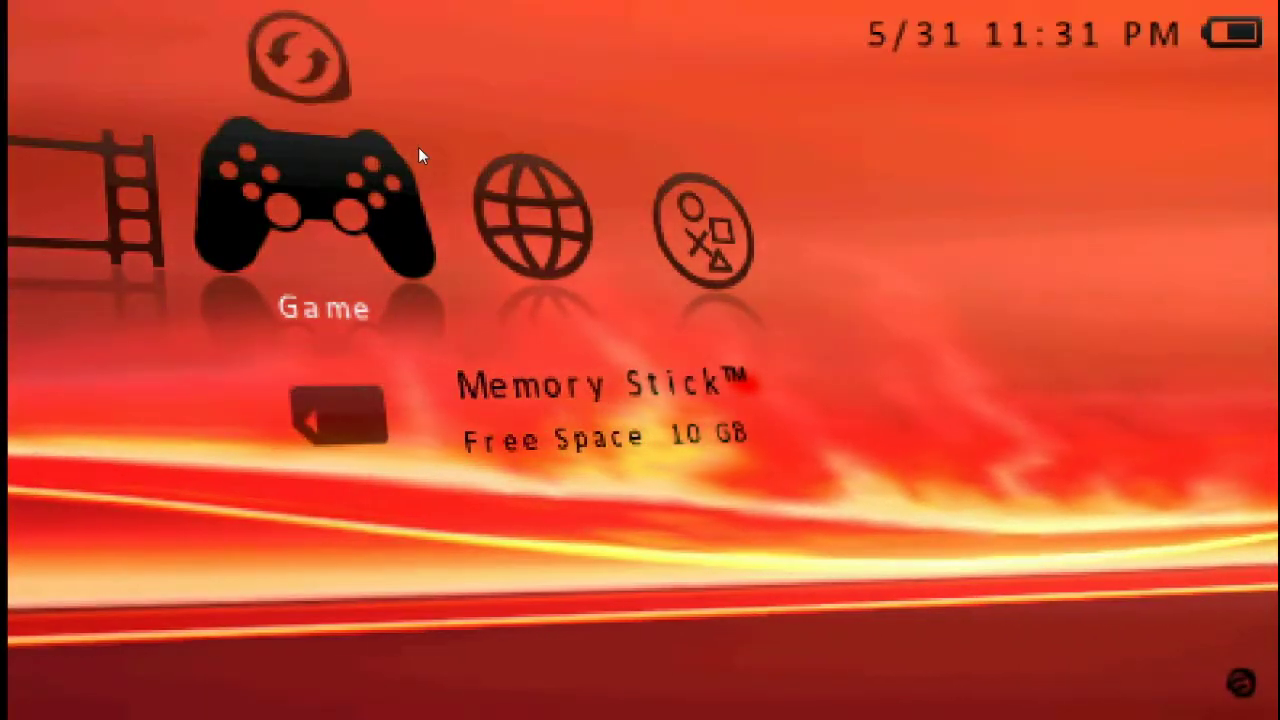
Open the PSP's Memory Stick game list, go to PSCRYPTER at the end of the list and launch it
{"action": "key", "text": "Return"}
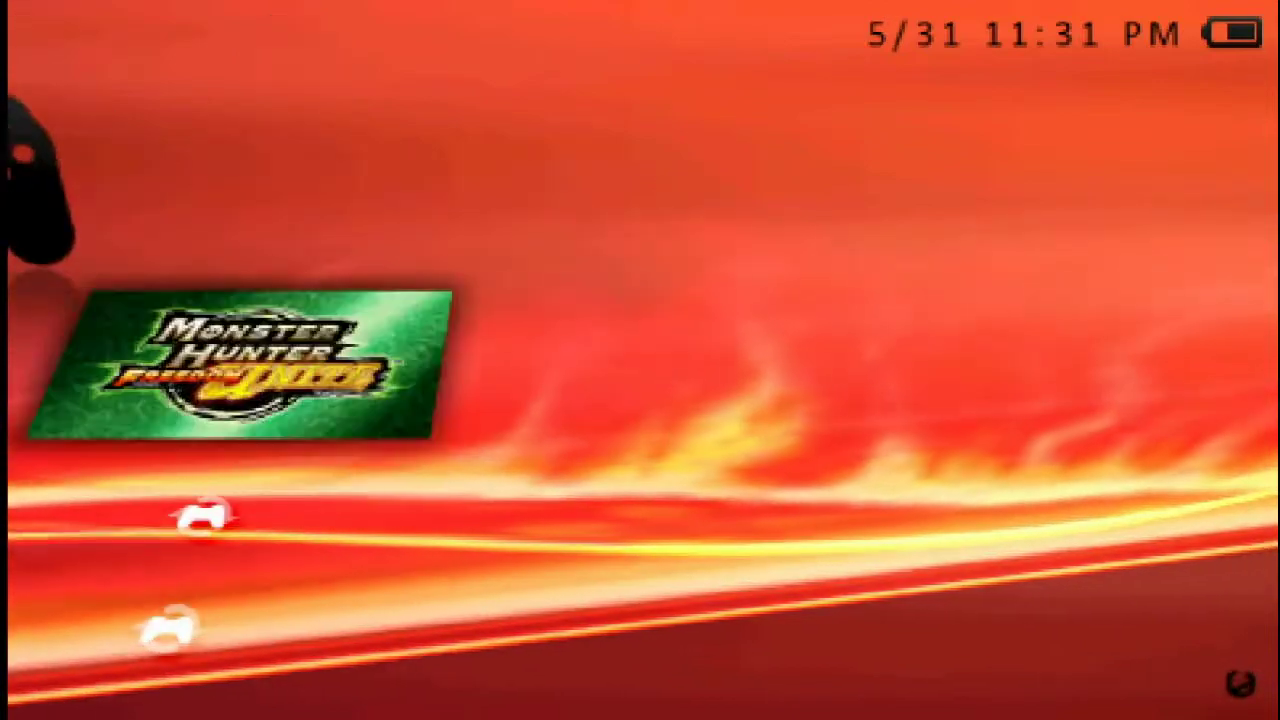
{"action": "key", "text": "Down"}
{"action": "key", "text": "Down"}
{"action": "key", "text": "Down"}
{"action": "key", "text": "Down"}
{"action": "key", "text": "Down"}
{"action": "key", "text": "Down"}
{"action": "key", "text": "Down"}
{"action": "key", "text": "Down"}
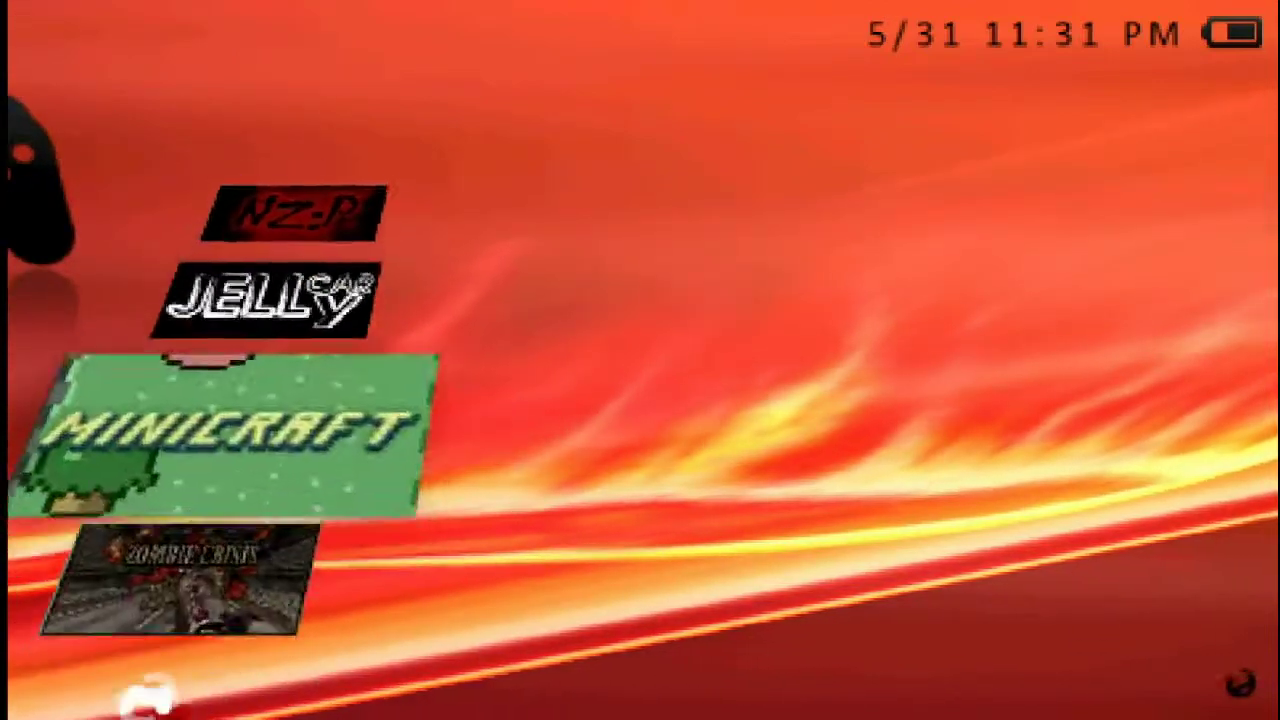
{"action": "key", "text": "Up"}
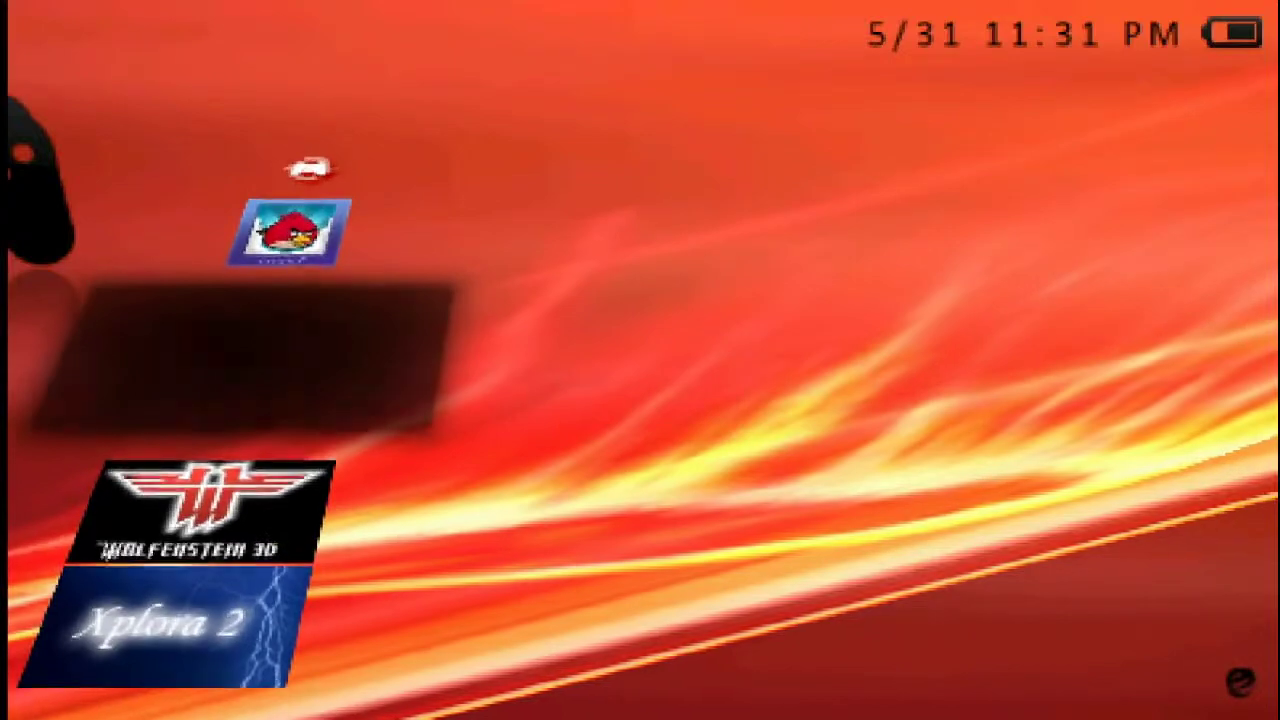
{"action": "key", "text": "Down"}
{"action": "key", "text": "Down"}
{"action": "key", "text": "Down"}
{"action": "key", "text": "Down"}
{"action": "key", "text": "Down"}
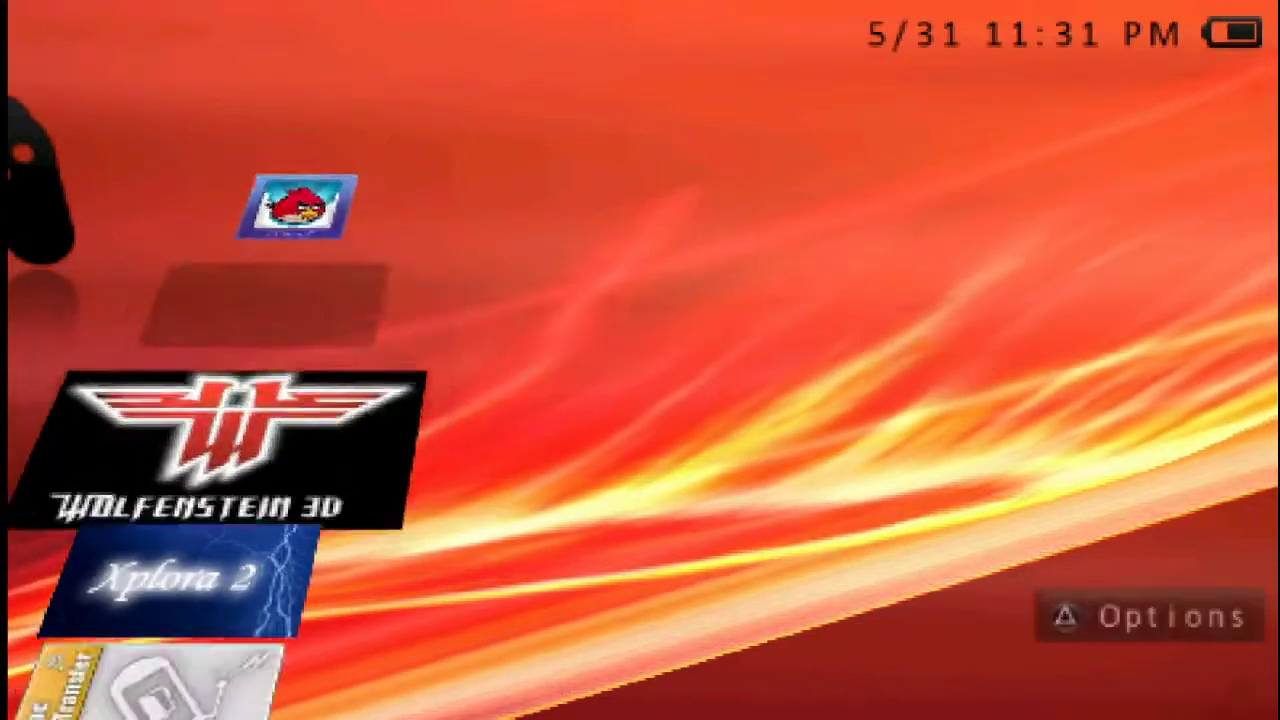
{"action": "key", "text": "Down"}
{"action": "key", "text": "Down"}
{"action": "key", "text": "Down"}
{"action": "key", "text": "Down"}
{"action": "key", "text": "Down"}
{"action": "key", "text": "Down"}
{"action": "key", "text": "Down"}
{"action": "key", "text": "Down"}
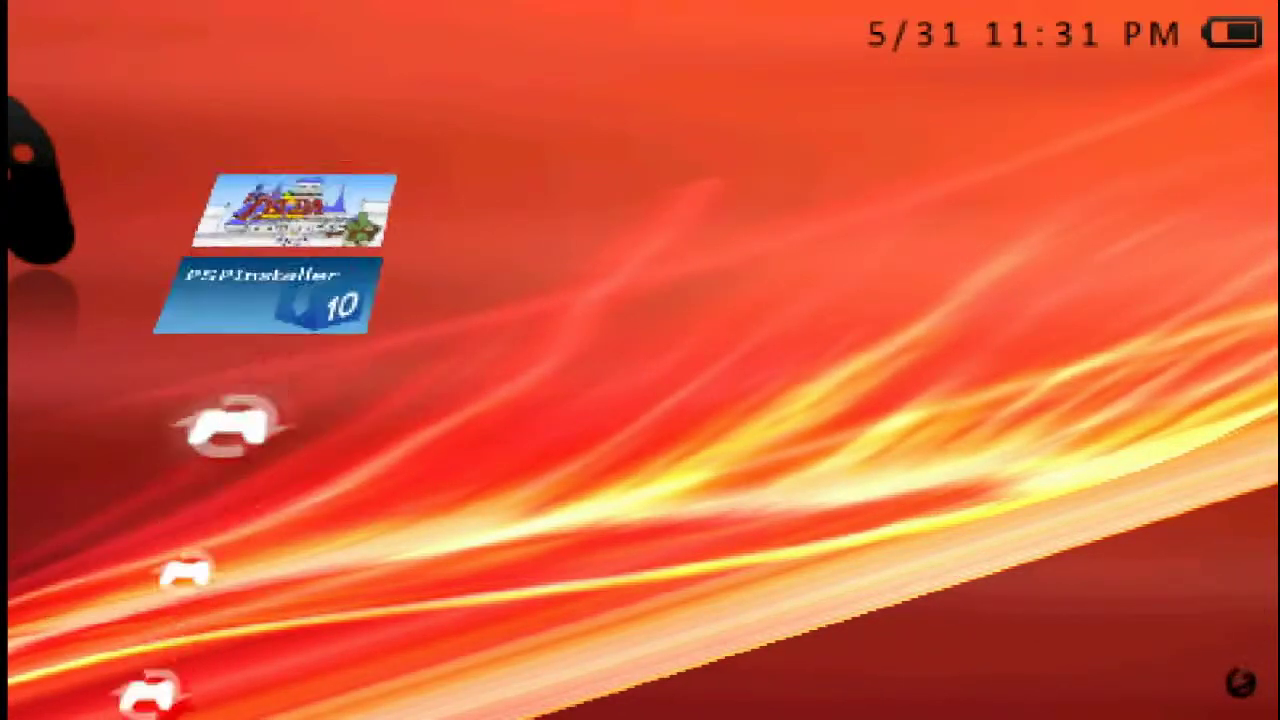
{"action": "key", "text": "Down"}
{"action": "key", "text": "Down"}
{"action": "key", "text": "Down"}
{"action": "key", "text": "Down"}
{"action": "key", "text": "Down"}
{"action": "key", "text": "Down"}
{"action": "key", "text": "Down"}
{"action": "key", "text": "Down"}
{"action": "key", "text": "Down"}
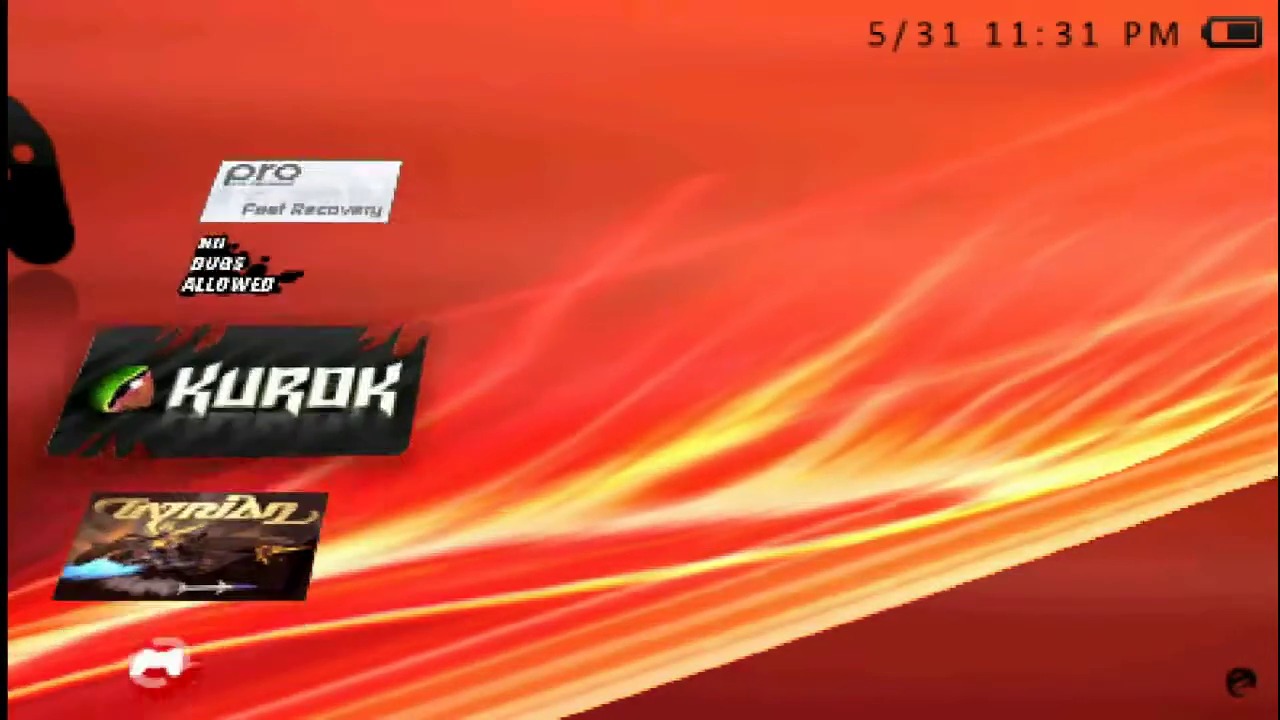
{"action": "key", "text": "Down"}
{"action": "key", "text": "Down"}
{"action": "key", "text": "Down"}
{"action": "key", "text": "Down"}
{"action": "key", "text": "Down"}
{"action": "key", "text": "Down"}
{"action": "key", "text": "Down"}
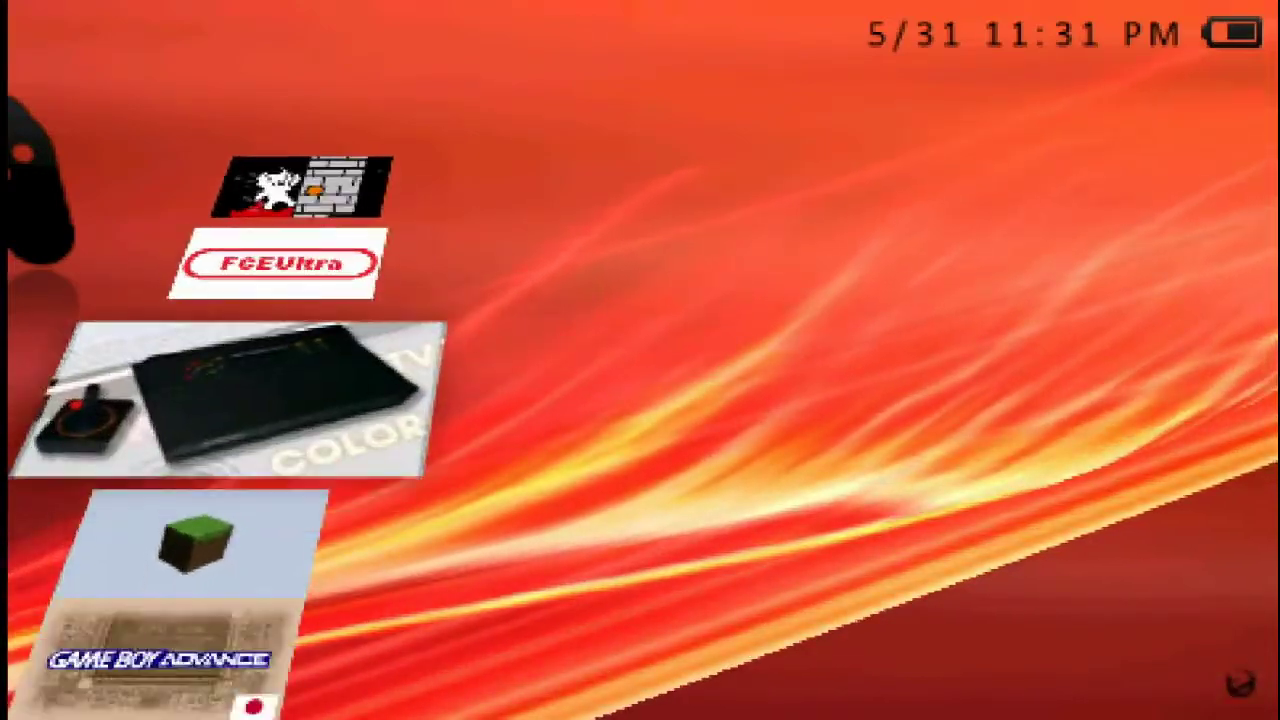
{"action": "key", "text": "Down"}
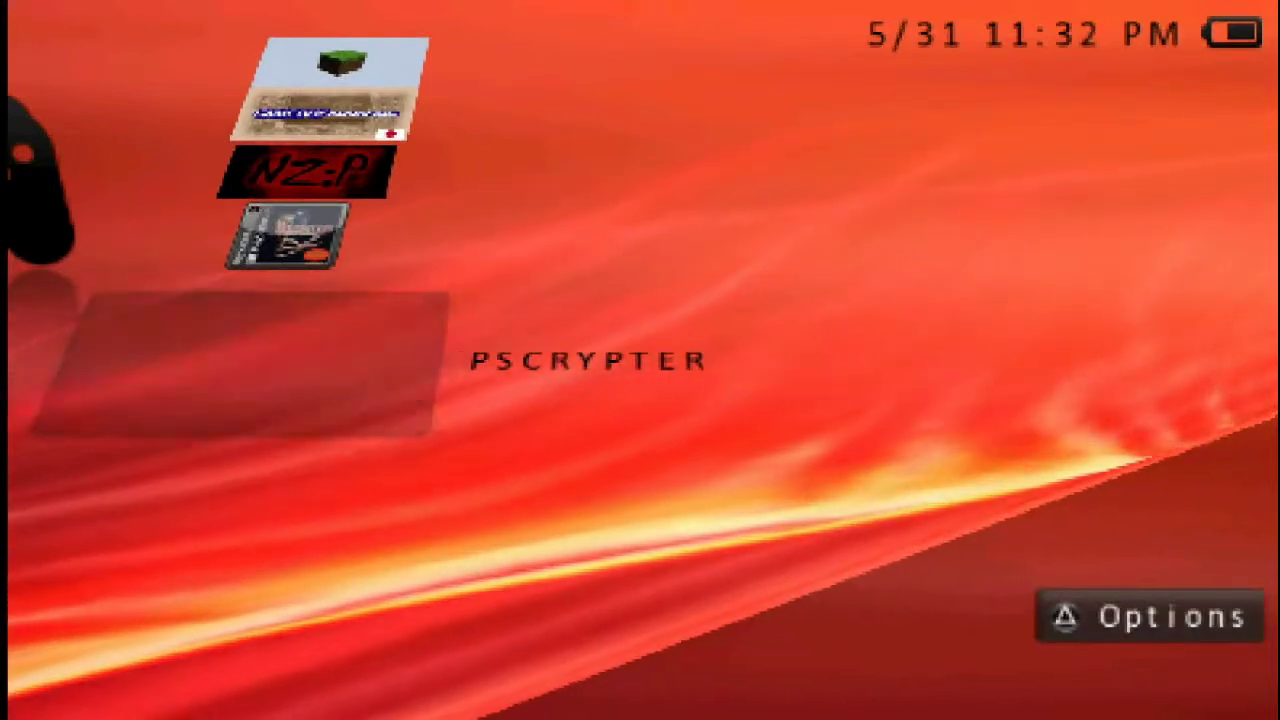
{"action": "key", "text": "Return"}
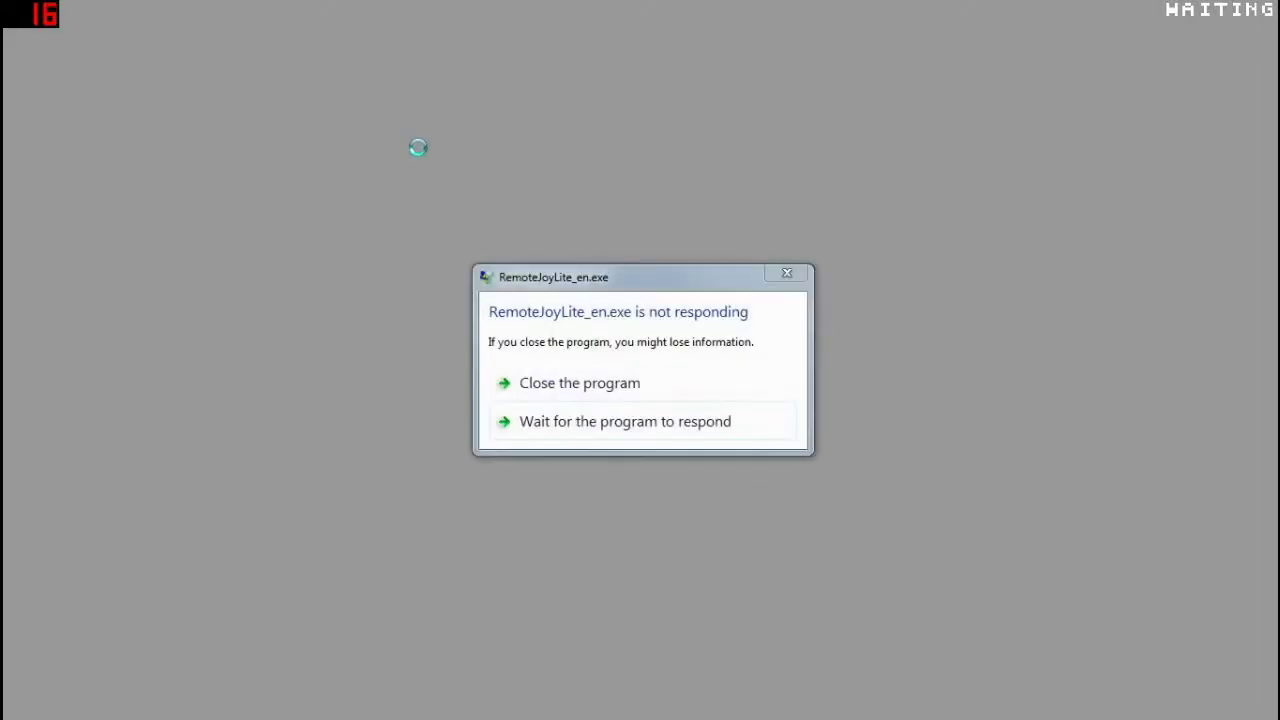
Close the unresponsive RemoteJoyLite_en, launch it again from its folder and show it full screen
{"action": "left_click", "coordinate": [505, 381]}
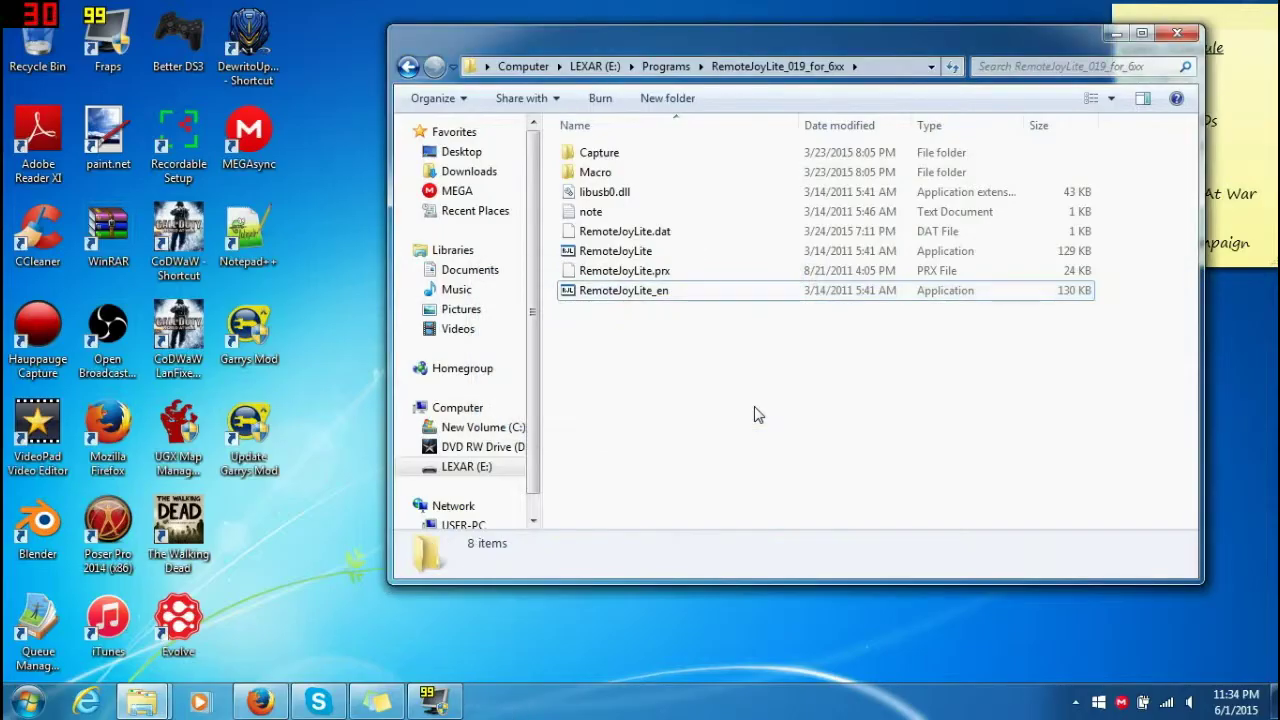
{"action": "double_click", "coordinate": [636, 290]}
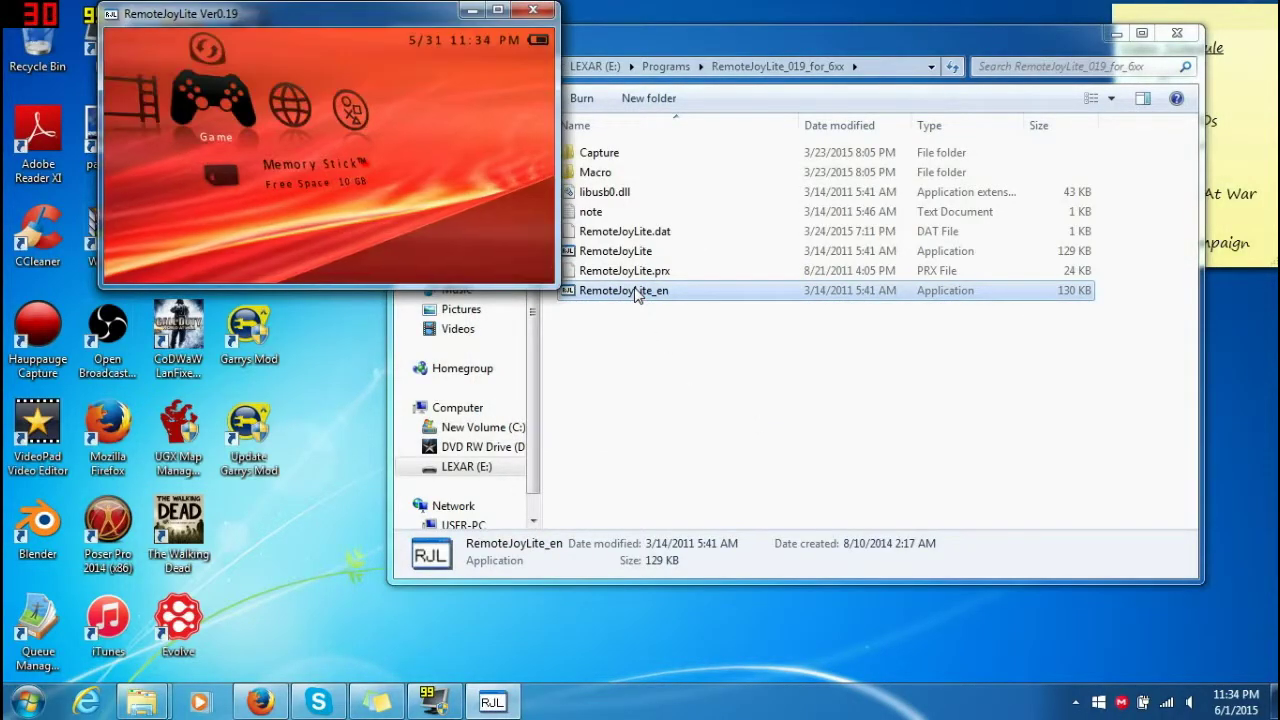
{"action": "left_click", "coordinate": [406, 124]}
{"action": "double_click", "coordinate": [406, 124]}
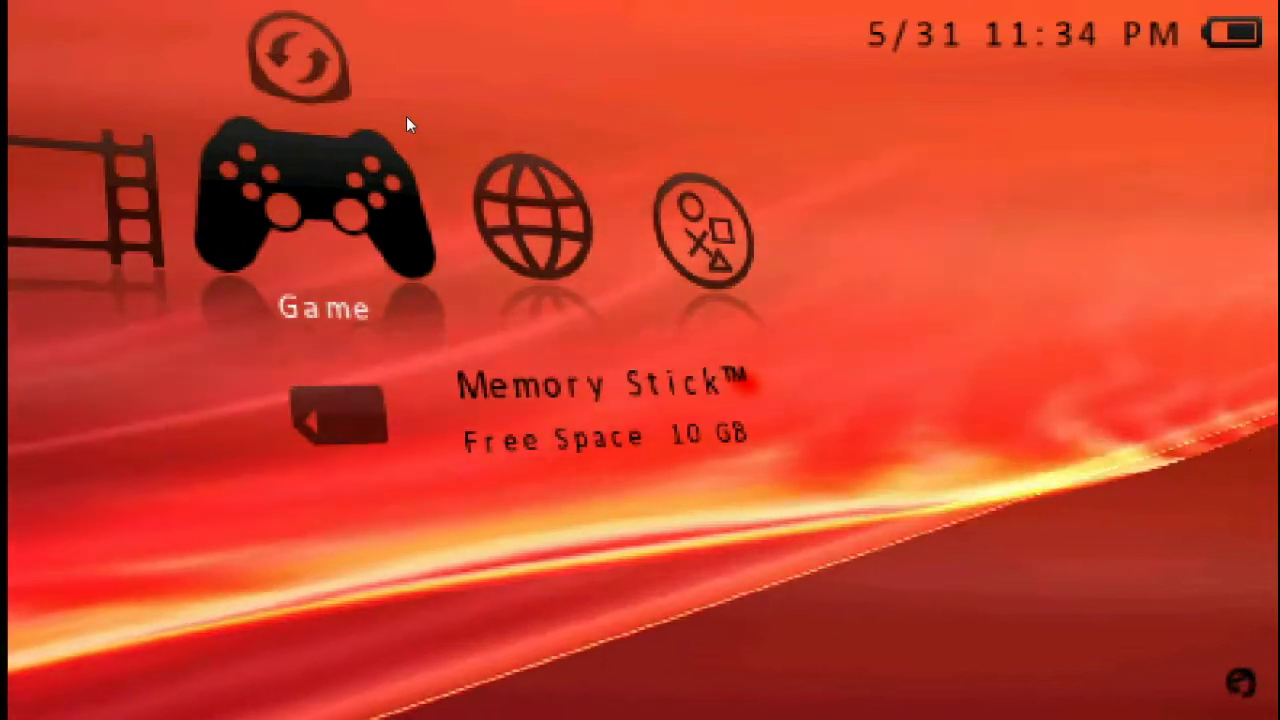
Look through the games stored on the PSP's Memory Stick
{"action": "key", "text": "Return"}
{"action": "key", "text": "Down"}
{"action": "key", "text": "Down"}
{"action": "key", "text": "Down"}
{"action": "key", "text": "Down"}
{"action": "key", "text": "Down"}
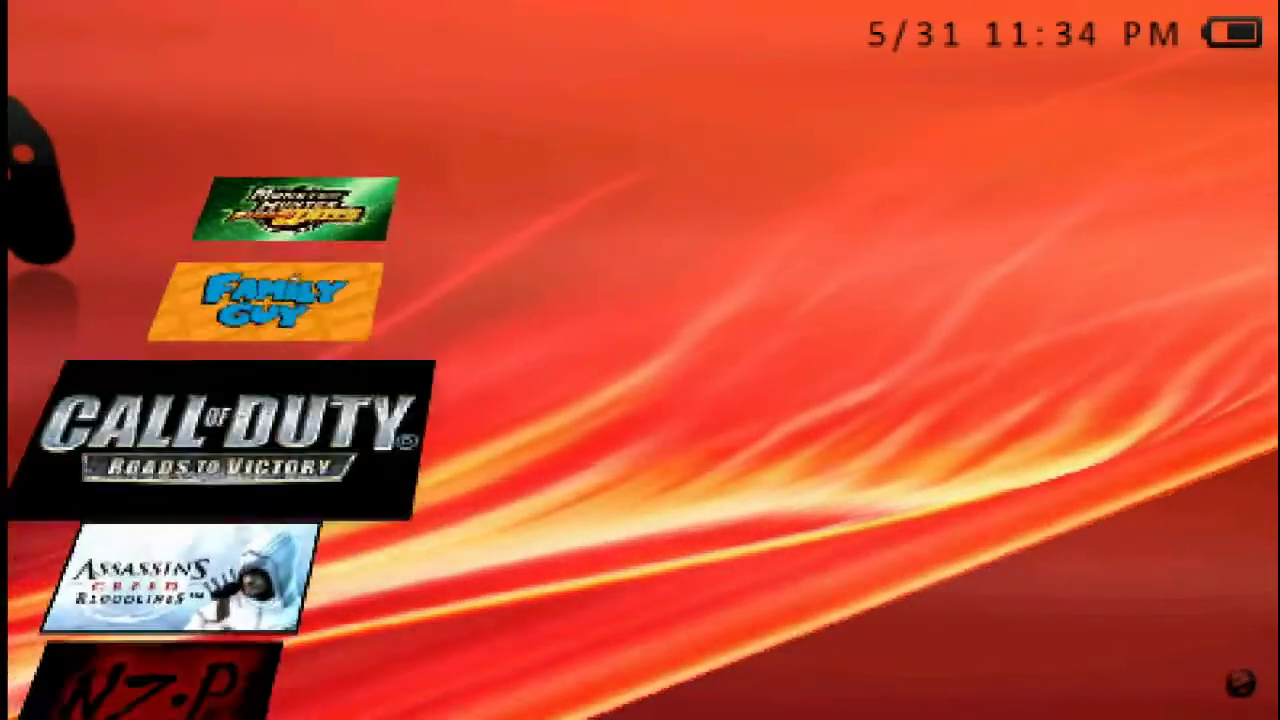
{"action": "key", "text": "Down"}
{"action": "key", "text": "Down"}
{"action": "key", "text": "Down"}
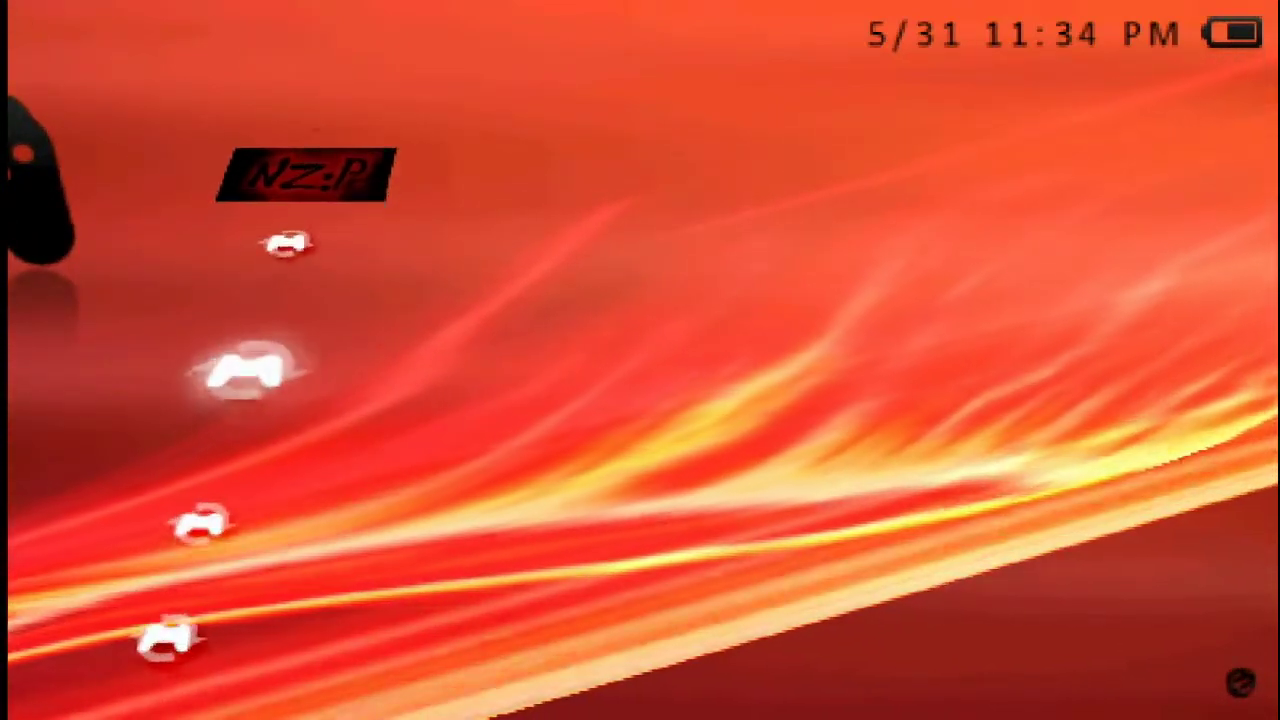
{"action": "key", "text": "Down"}
{"action": "key", "text": "Down"}
{"action": "key", "text": "Down"}
{"action": "key", "text": "Down"}
{"action": "key", "text": "Down"}
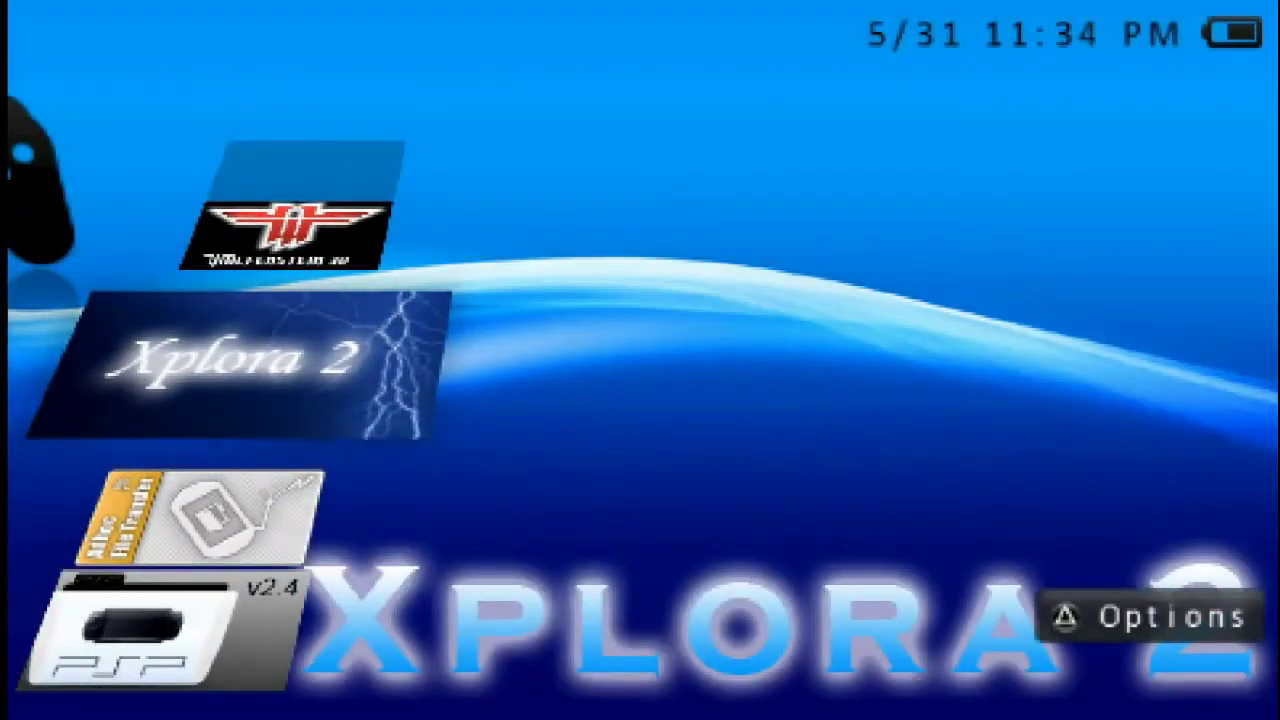
{"action": "key", "text": "Up"}
{"action": "key", "text": "Up"}
{"action": "key", "text": "Up"}
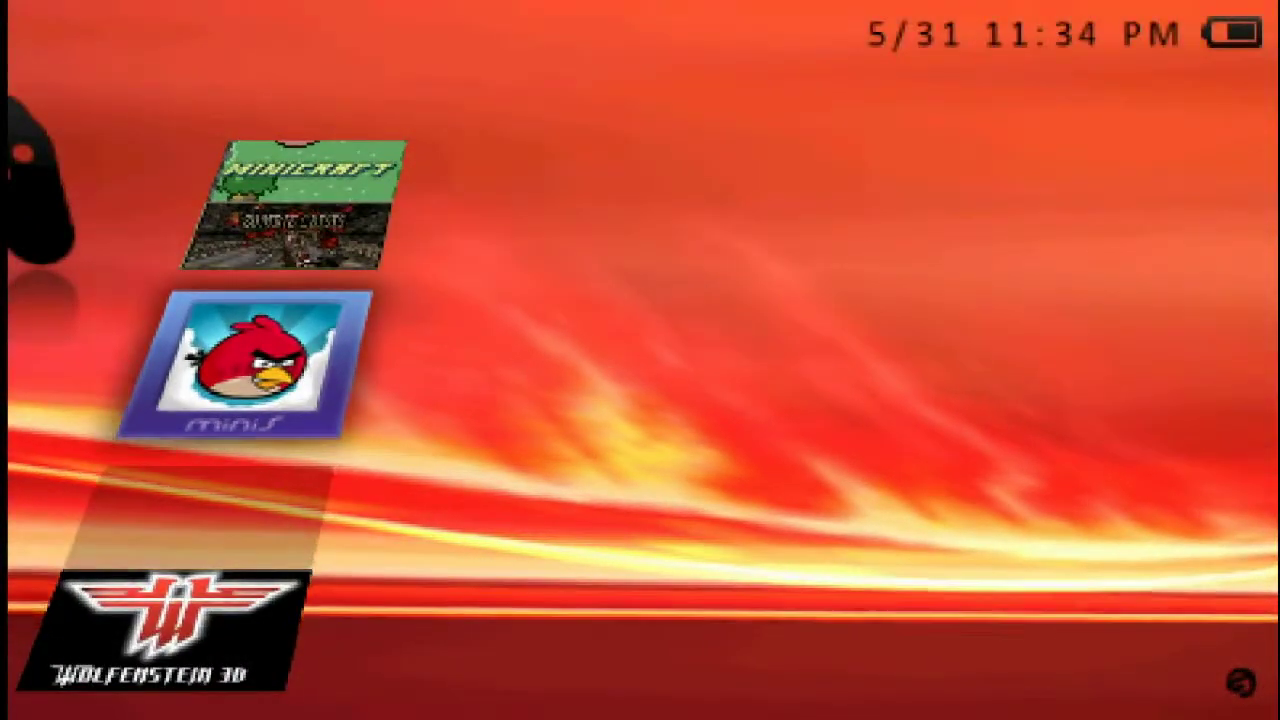
Go to the PSP's Settings category and start USB Connection
{"action": "key", "text": "Left"}
{"action": "key", "text": "Left"}
{"action": "key", "text": "Left"}
{"action": "key", "text": "Left"}
{"action": "key", "text": "Left"}
{"action": "key", "text": "Left"}
{"action": "key", "text": "Up"}
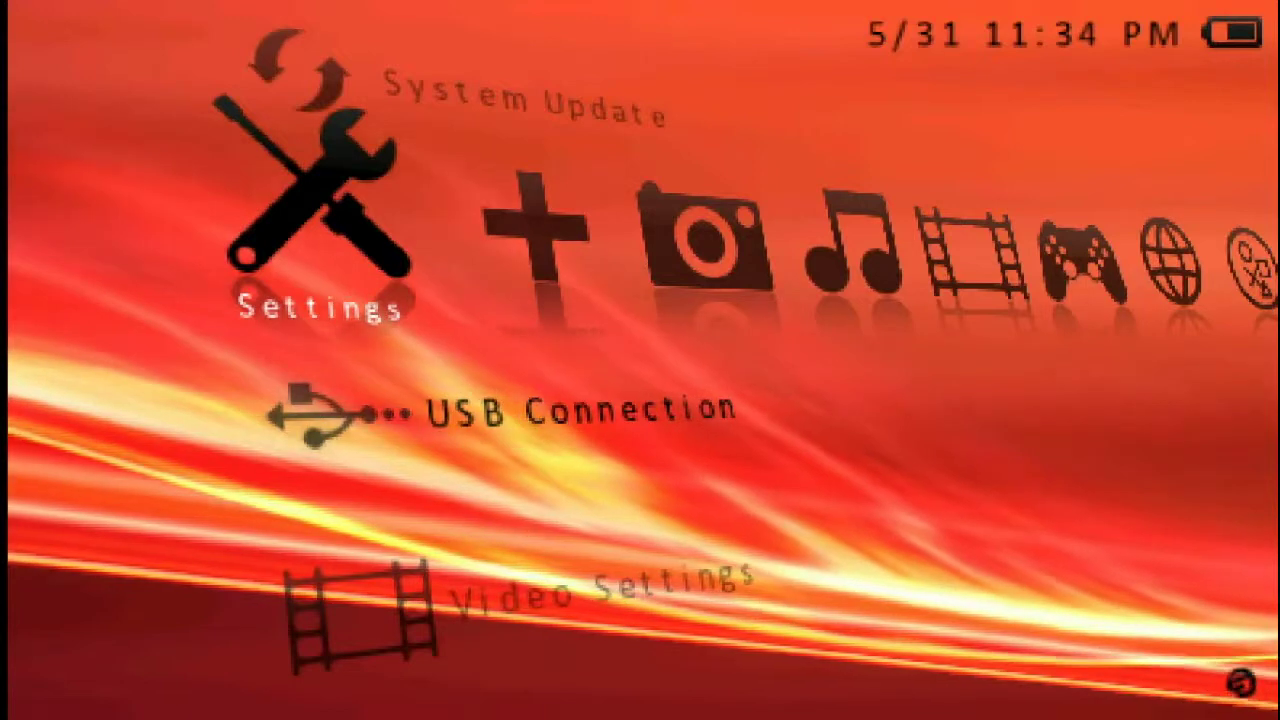
{"action": "key", "text": "Return"}
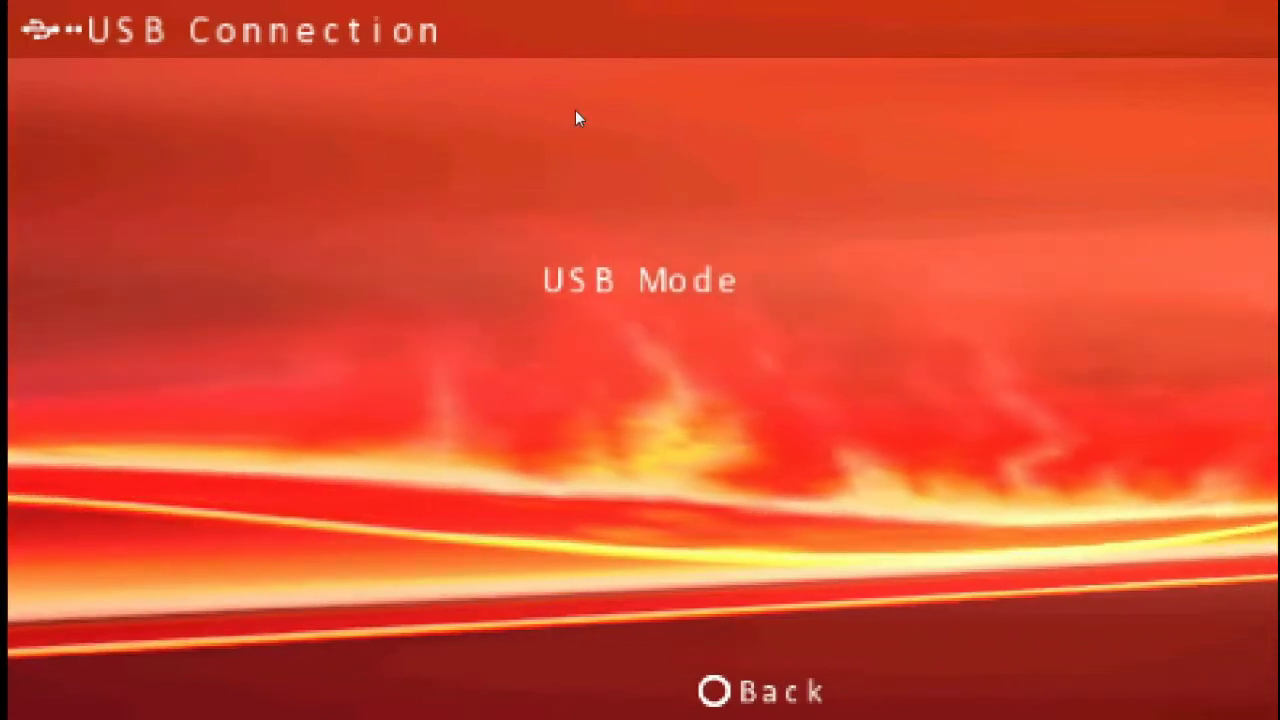
Leave full screen, close RemoteJoyLite and open Removable Disk (F:) to view its files
{"action": "double_click", "coordinate": [575, 110]}
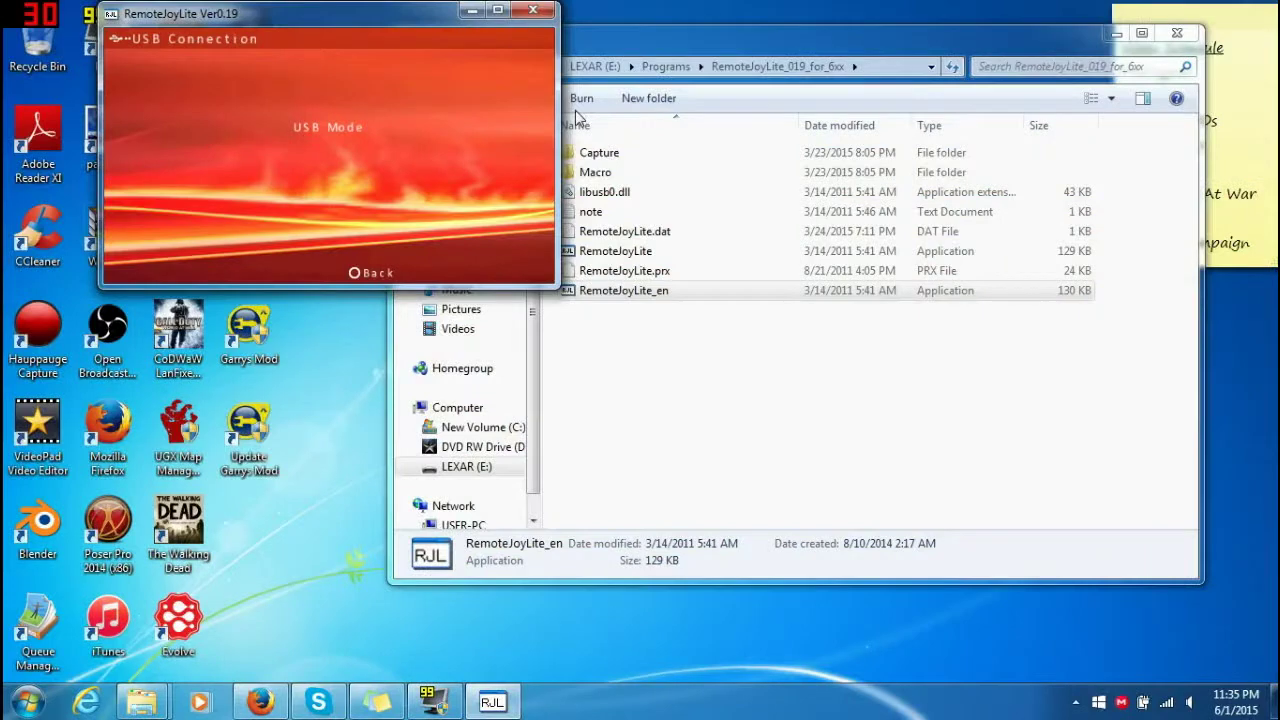
{"action": "left_click", "coordinate": [532, 12]}
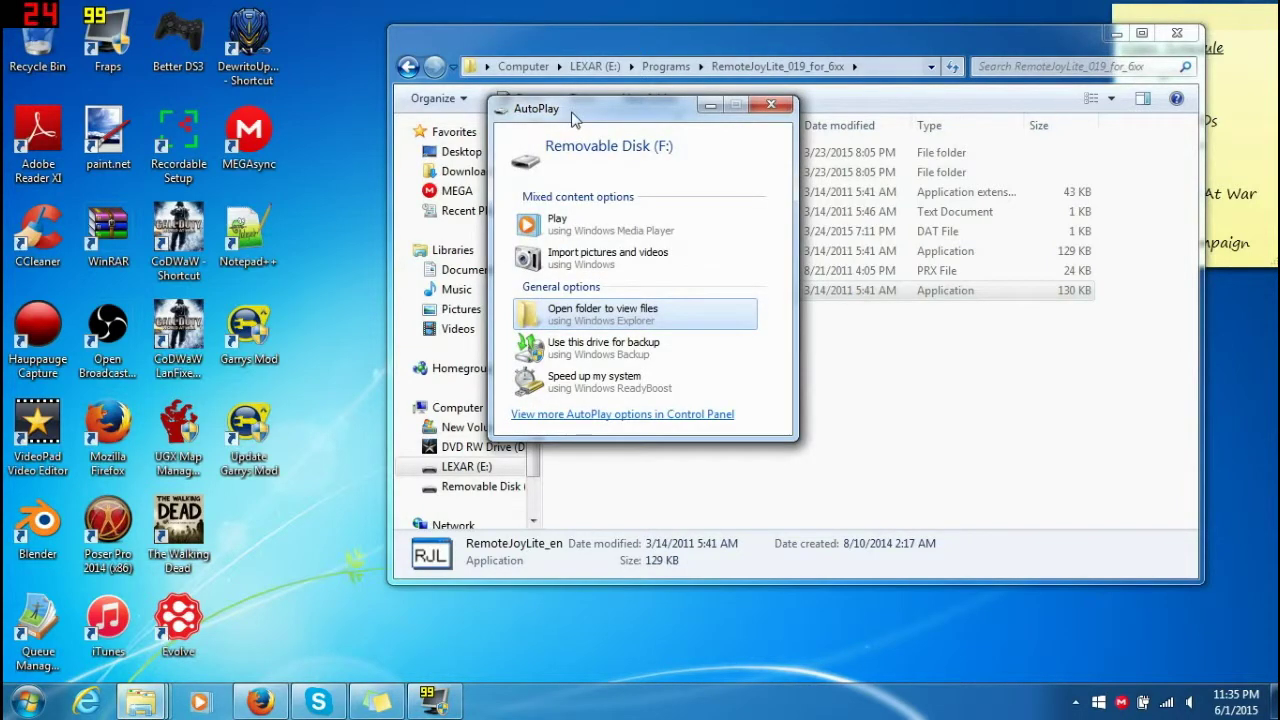
{"action": "left_click", "coordinate": [602, 313]}
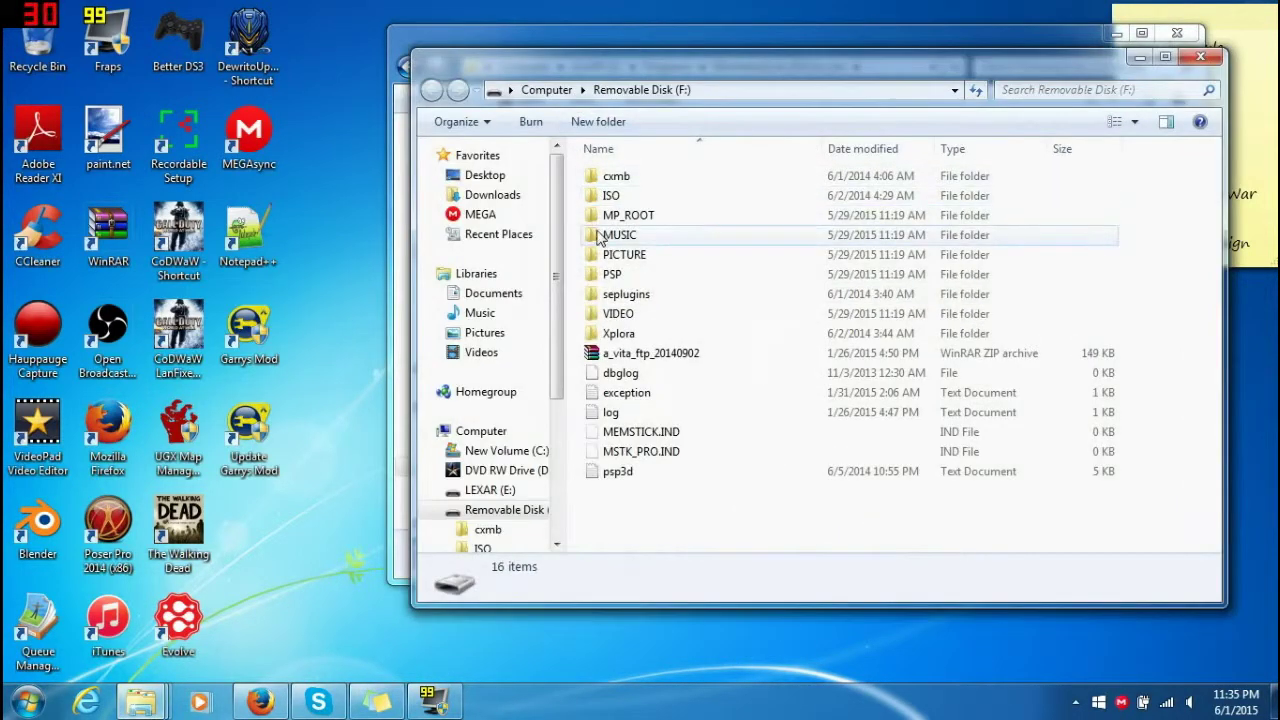
Open PSP\GAME\PSCRYPTER_v2.0_signed\sign on Removable Disk (F:) and select EBOOT_signed.PBP
{"action": "double_click", "coordinate": [610, 276]}
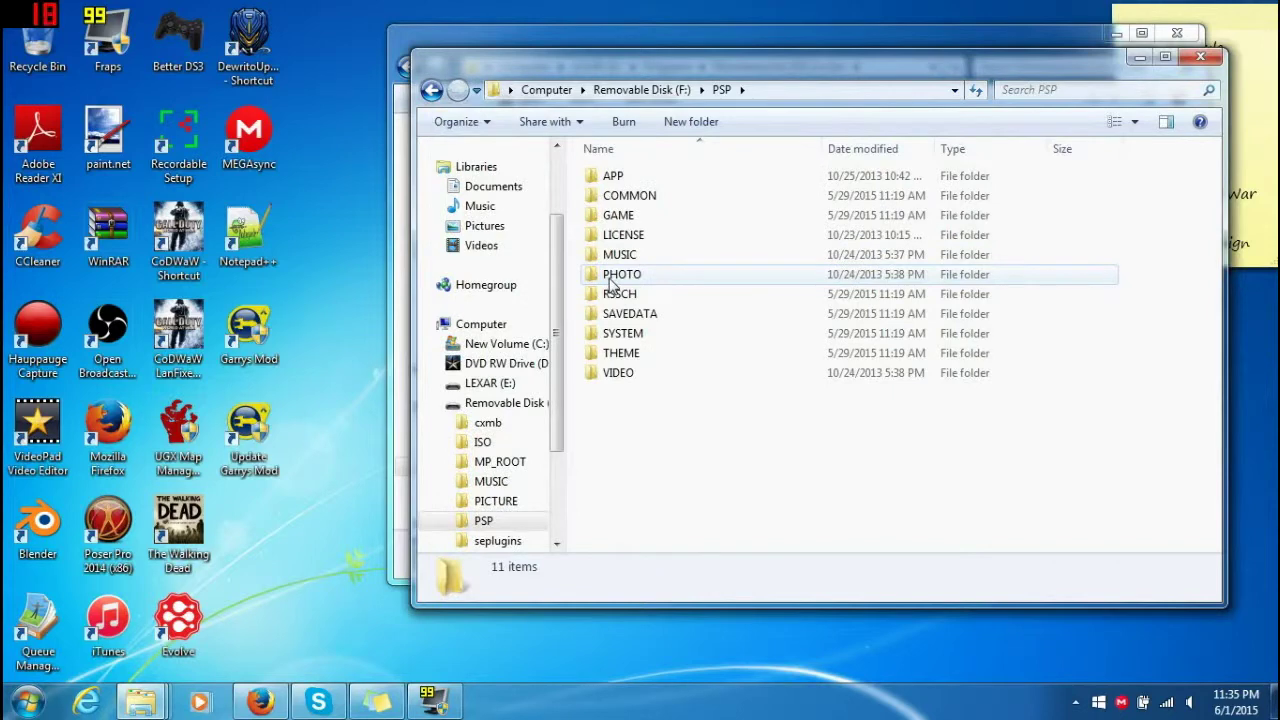
{"action": "double_click", "coordinate": [605, 215]}
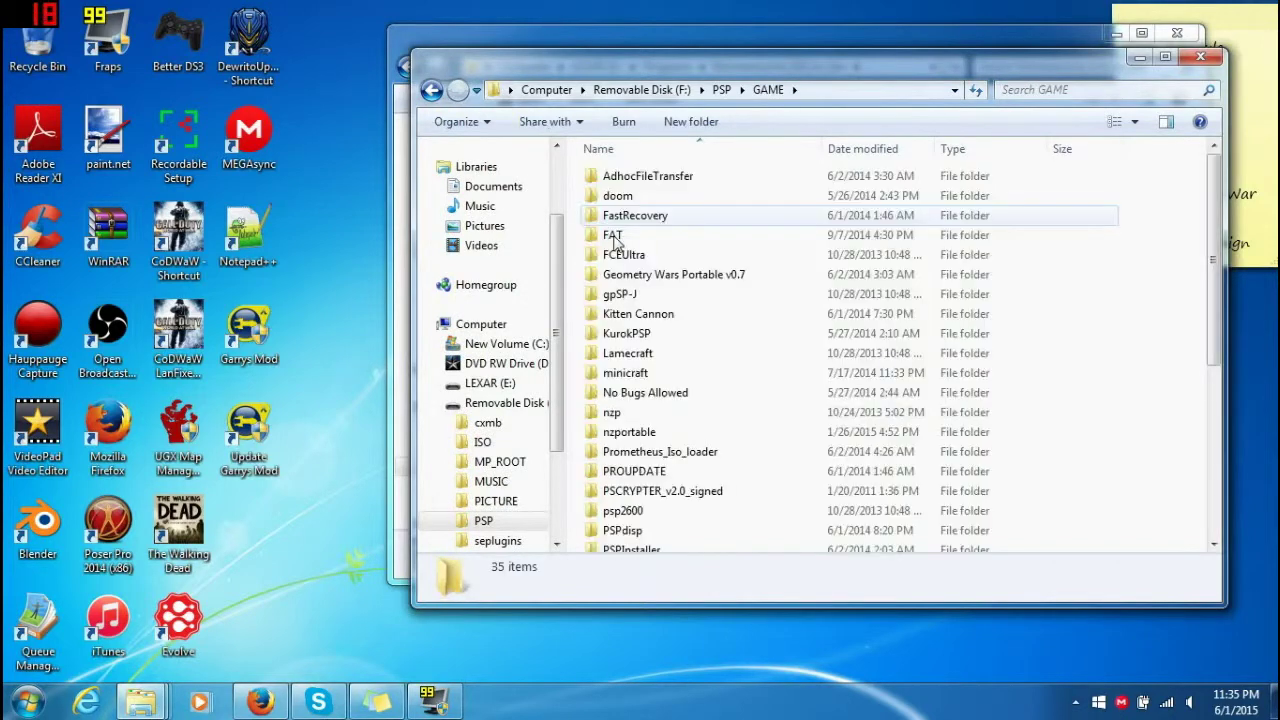
{"action": "double_click", "coordinate": [660, 491]}
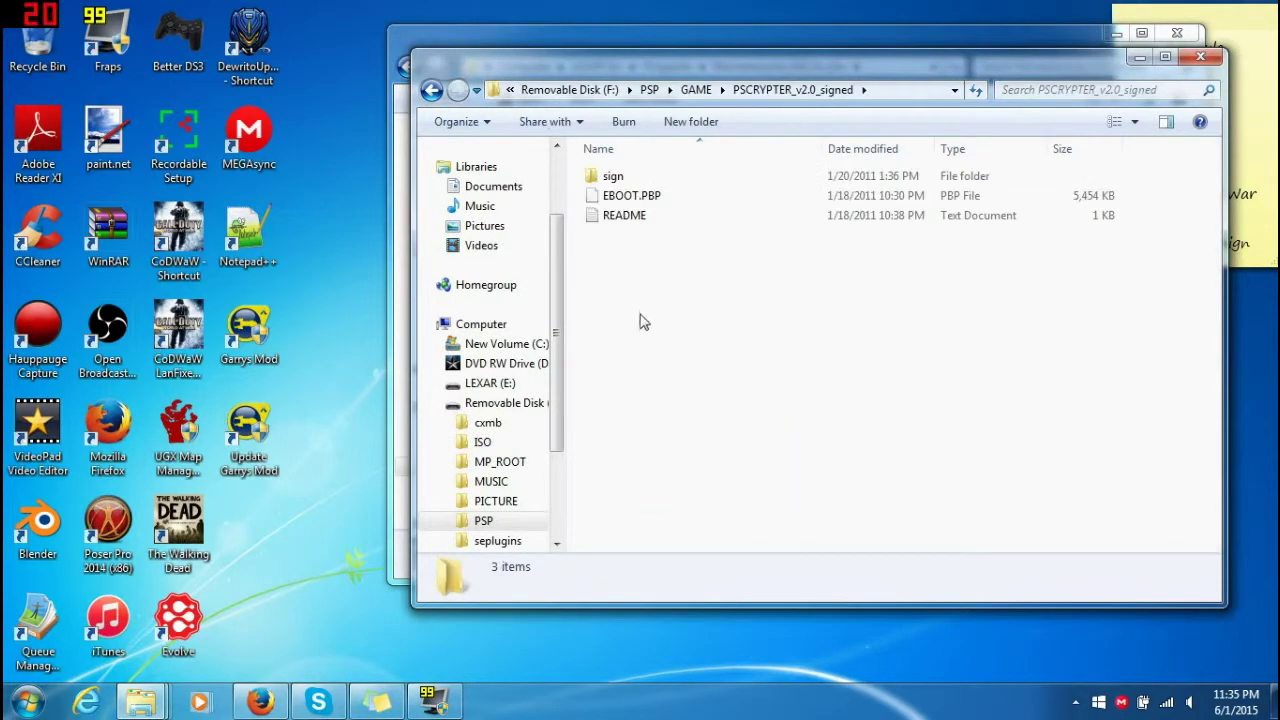
{"action": "double_click", "coordinate": [610, 177]}
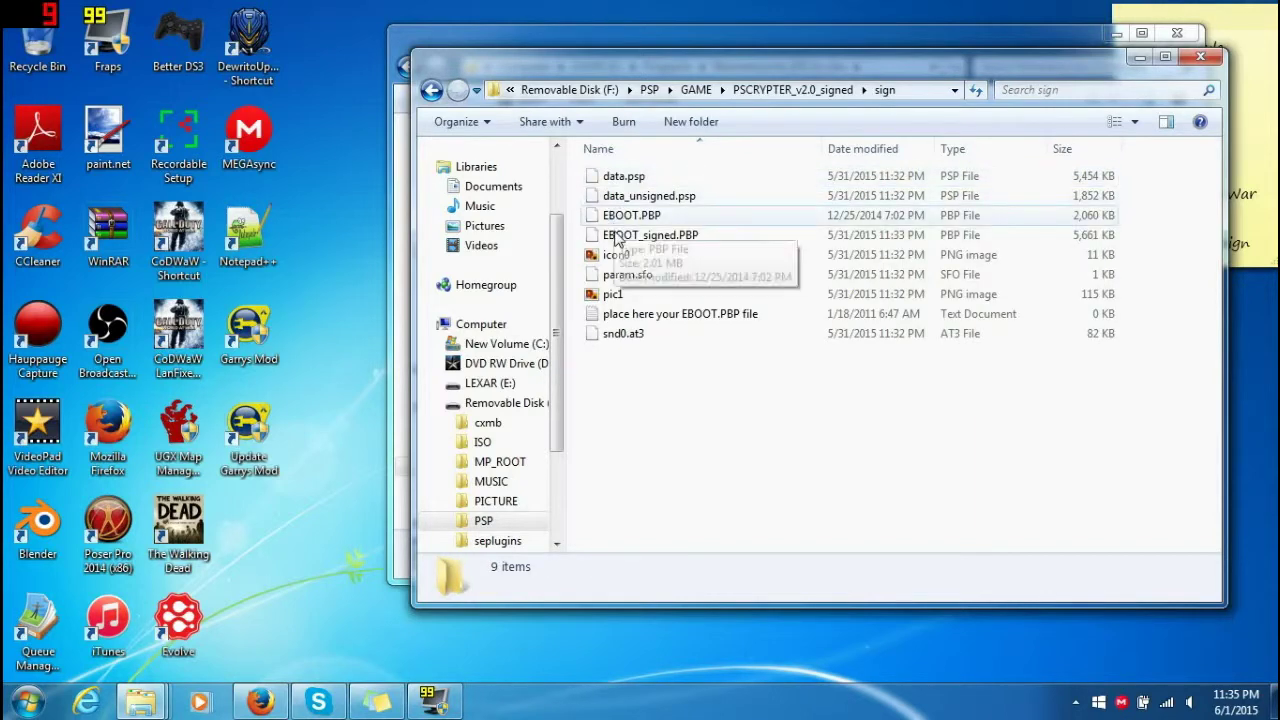
{"action": "left_click", "coordinate": [619, 239]}
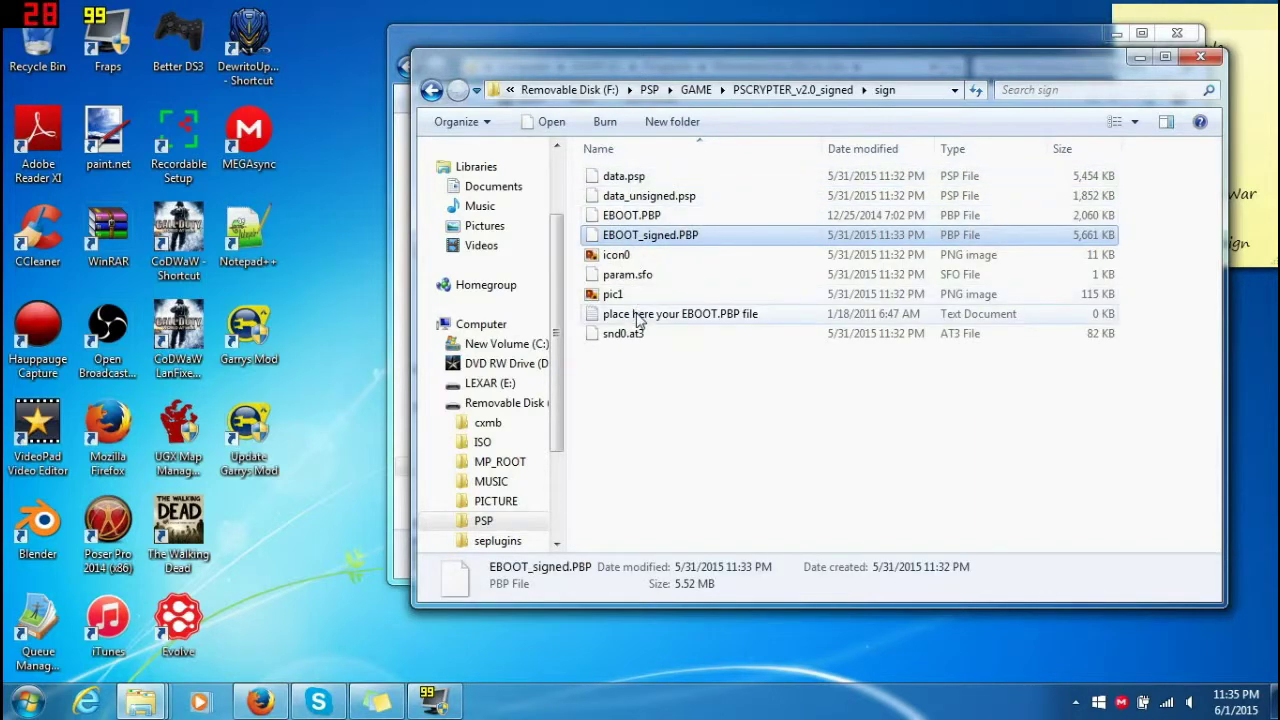
View the pic1 and icon0 images in the sign folder and check snd0.at3, data_unsigned.psp and data.psp
{"action": "left_click", "coordinate": [612, 296]}
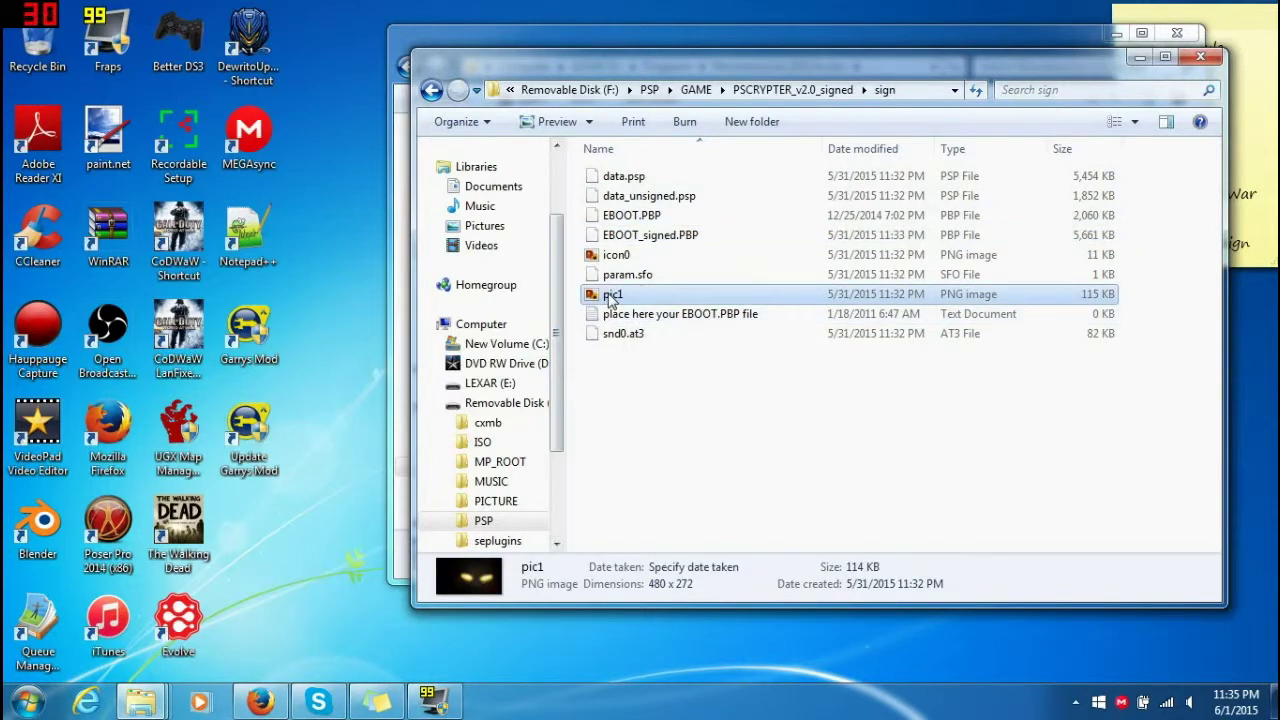
{"action": "double_click", "coordinate": [610, 297]}
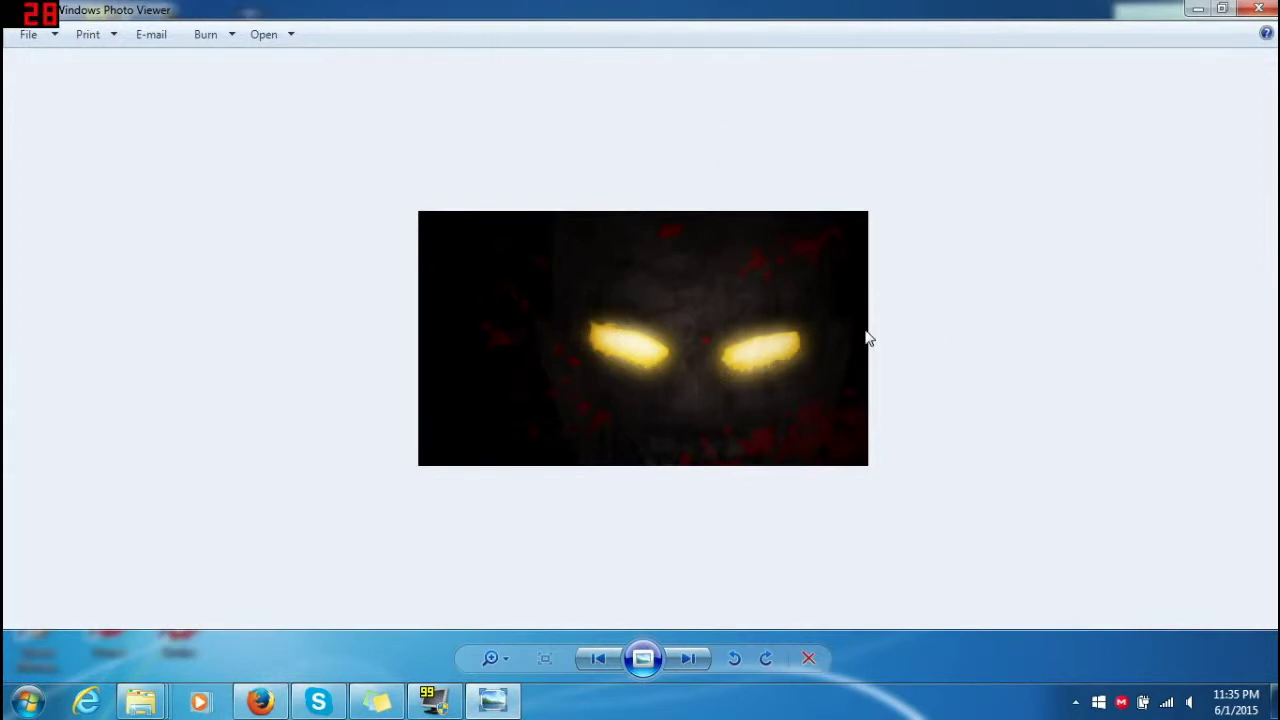
{"action": "left_click", "coordinate": [1258, 9]}
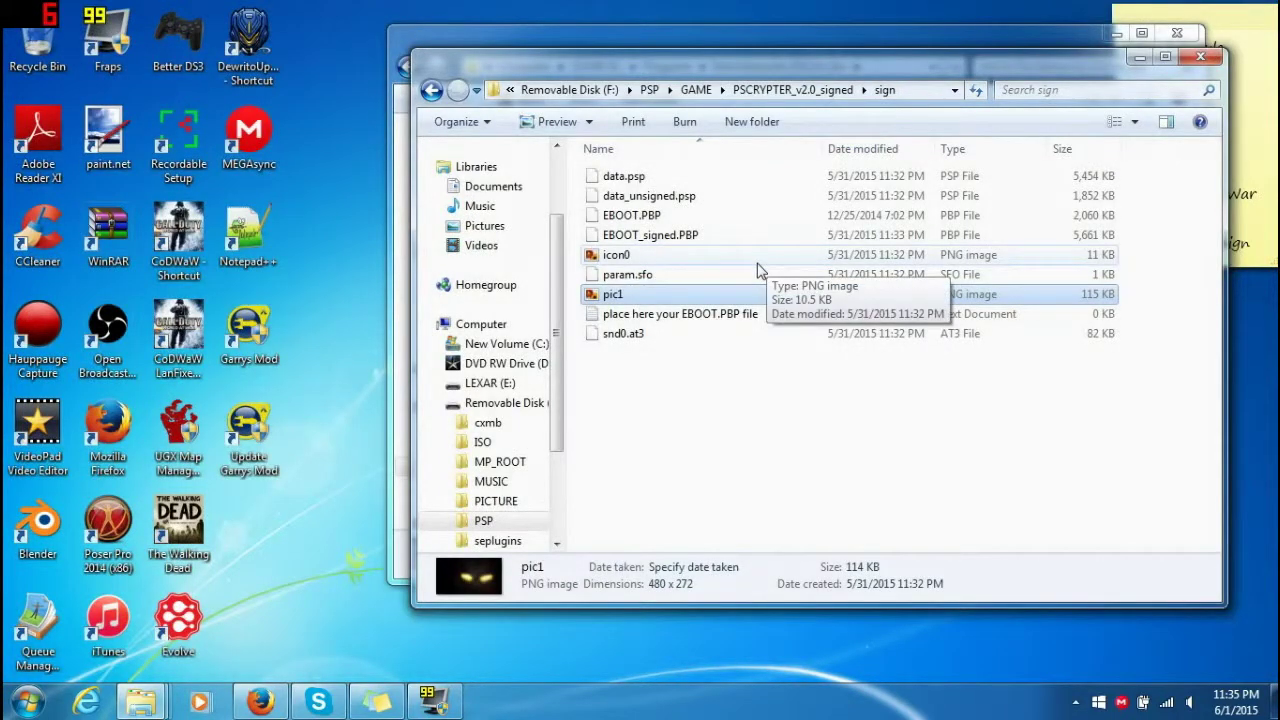
{"action": "double_click", "coordinate": [628, 258]}
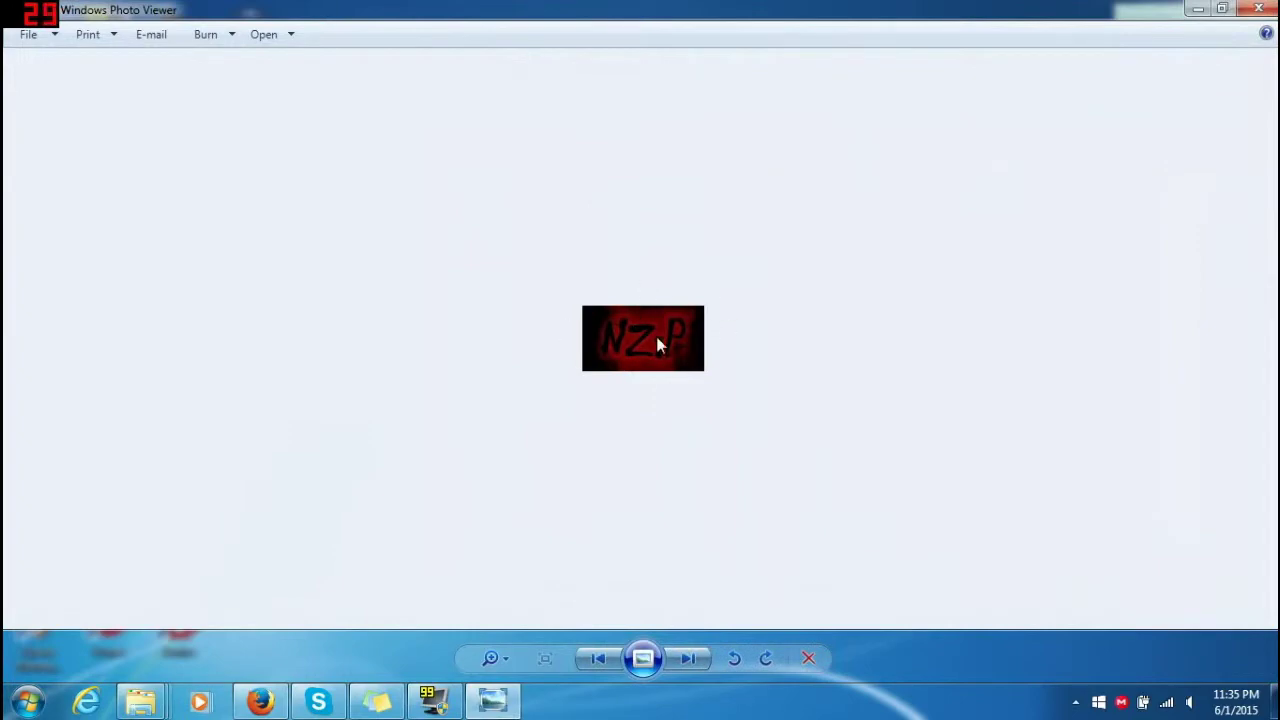
{"action": "left_click", "coordinate": [1262, 10]}
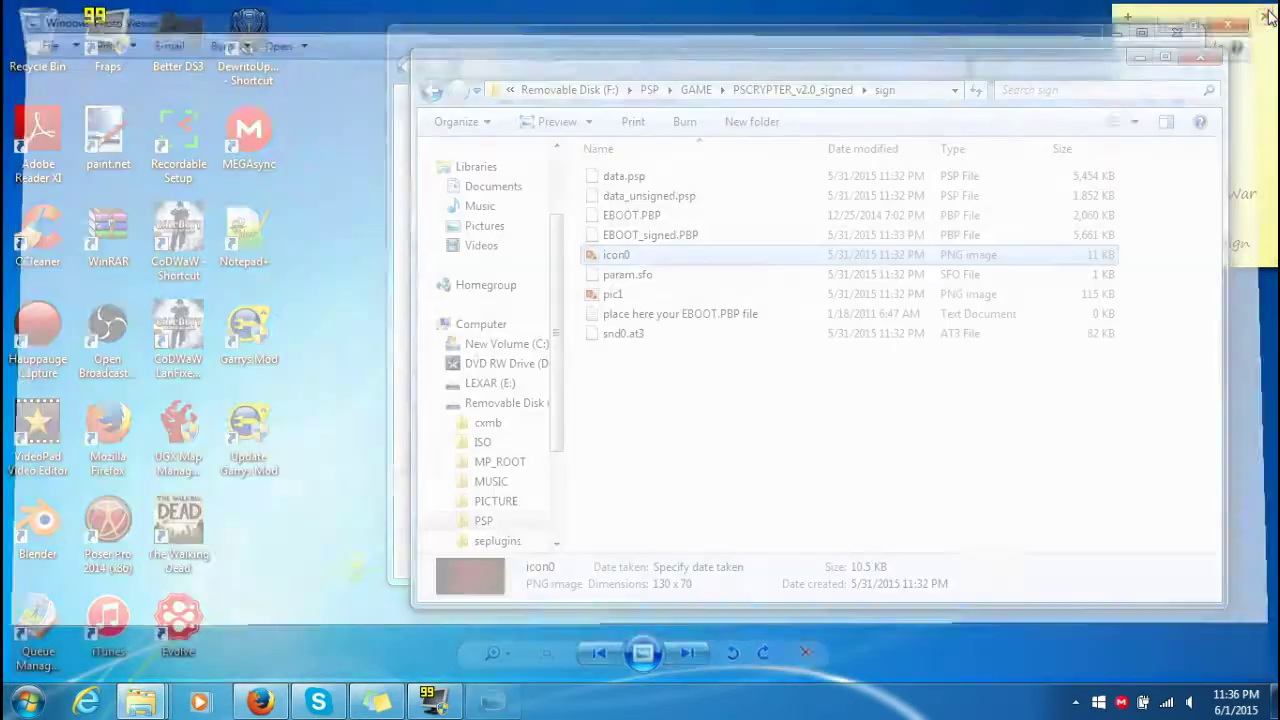
{"action": "left_click", "coordinate": [639, 339]}
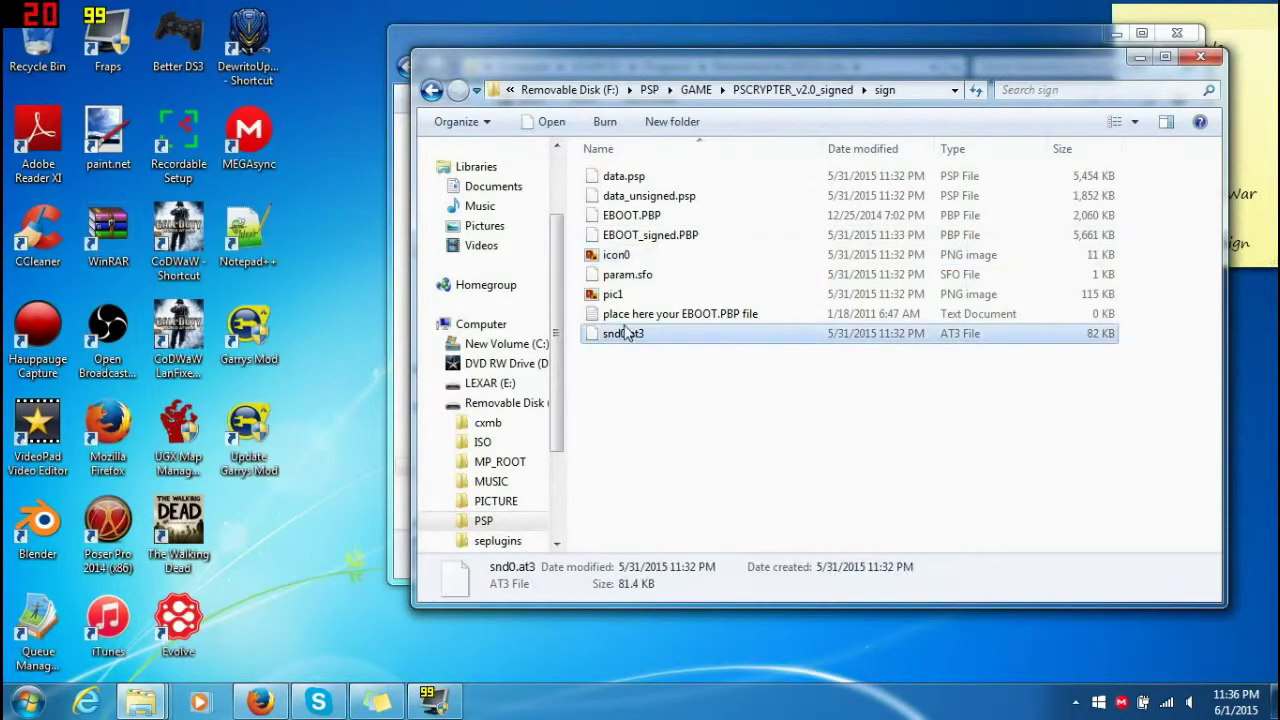
{"action": "left_click", "coordinate": [630, 197]}
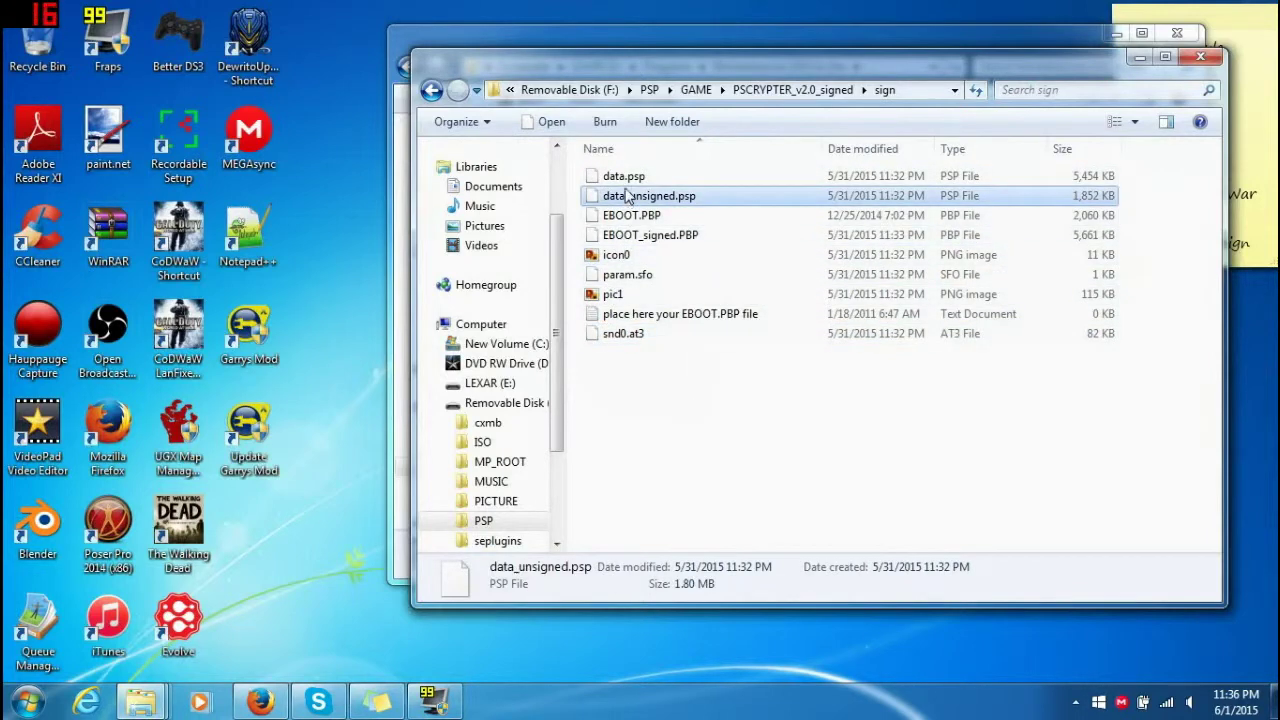
{"action": "left_click", "coordinate": [626, 176]}
Copy EBOOT_signed.PBP from the sign folder into PSP\GAME\nzportable on Removable Disk (F:)
{"action": "left_click", "coordinate": [630, 236]}
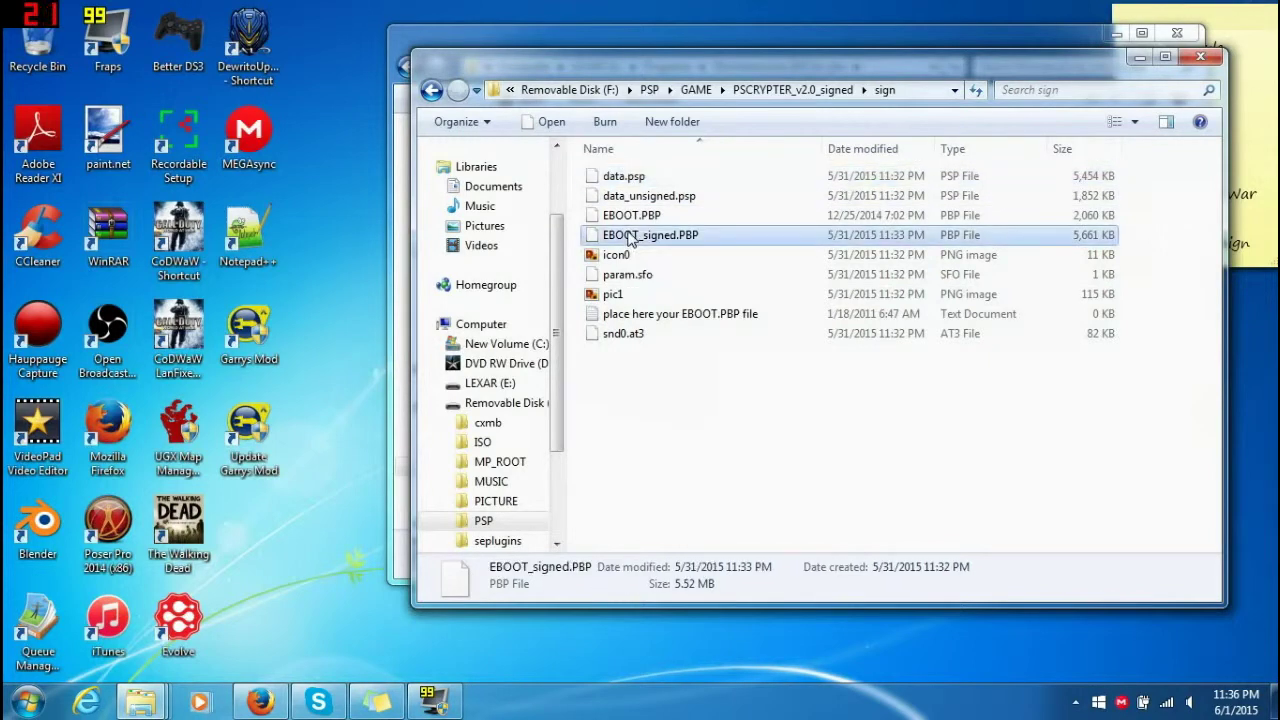
{"action": "right_click", "coordinate": [628, 236]}
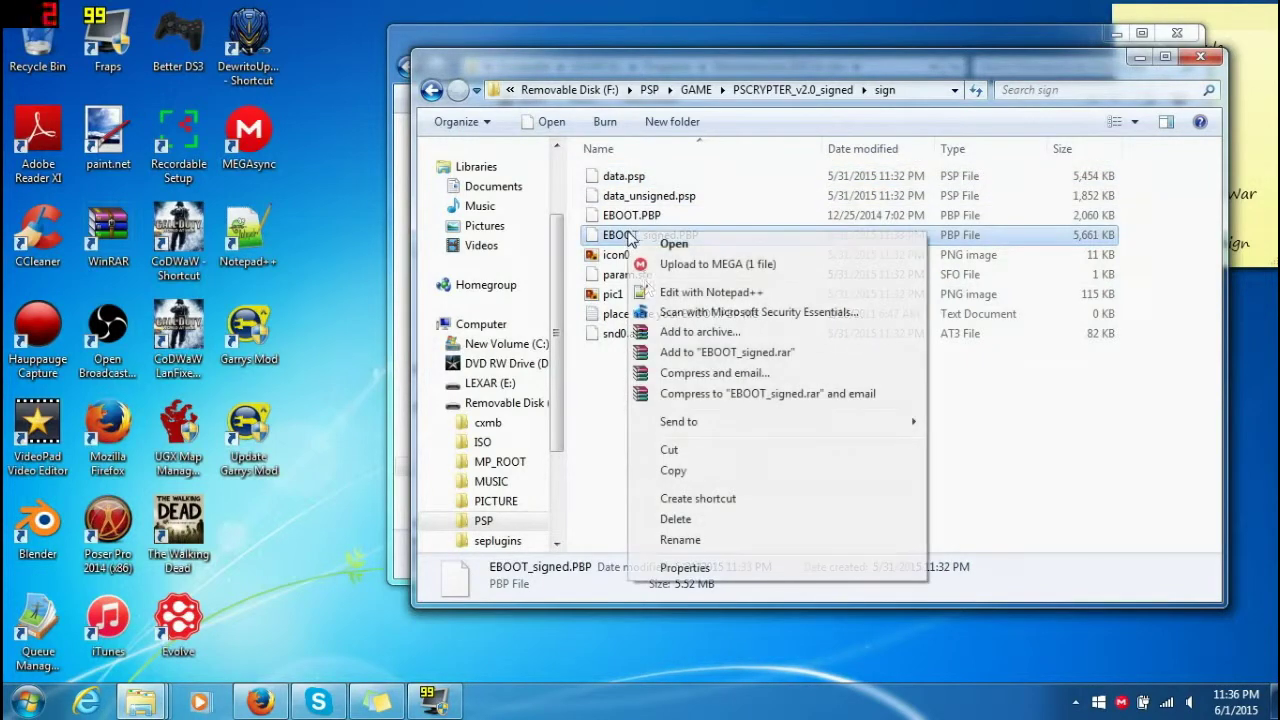
{"action": "left_click", "coordinate": [688, 472]}
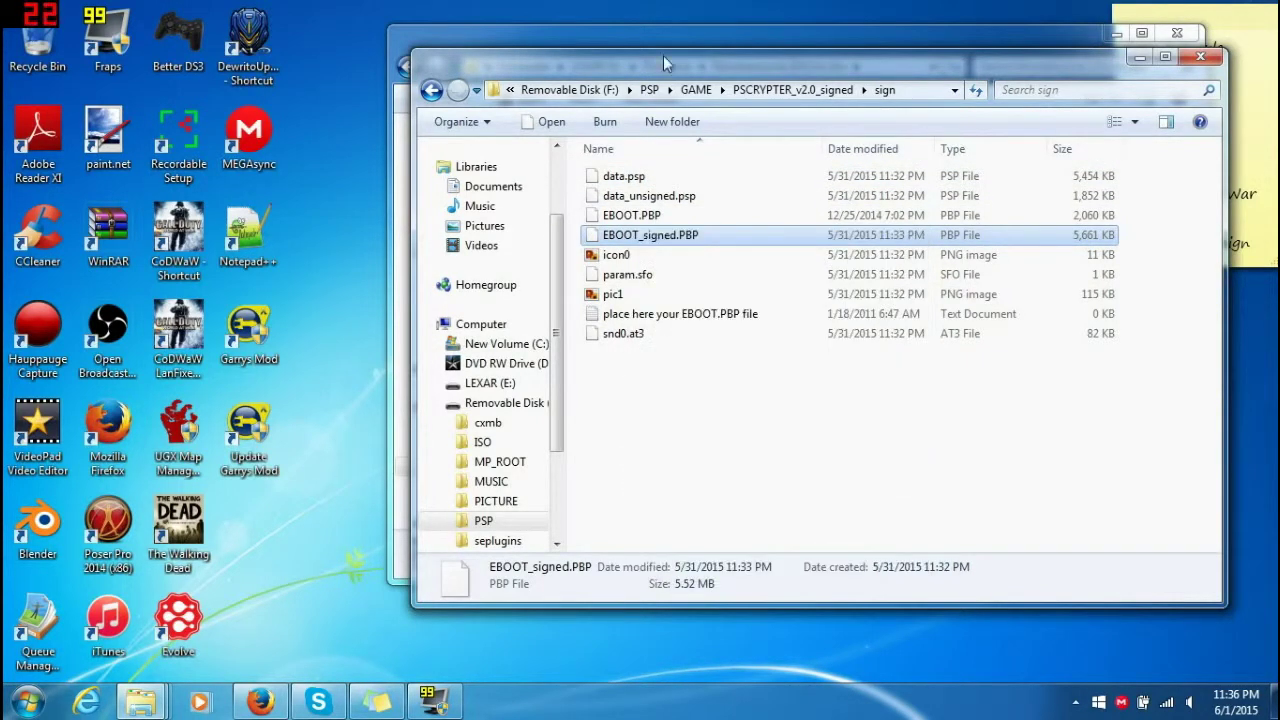
{"action": "left_click", "coordinate": [697, 90]}
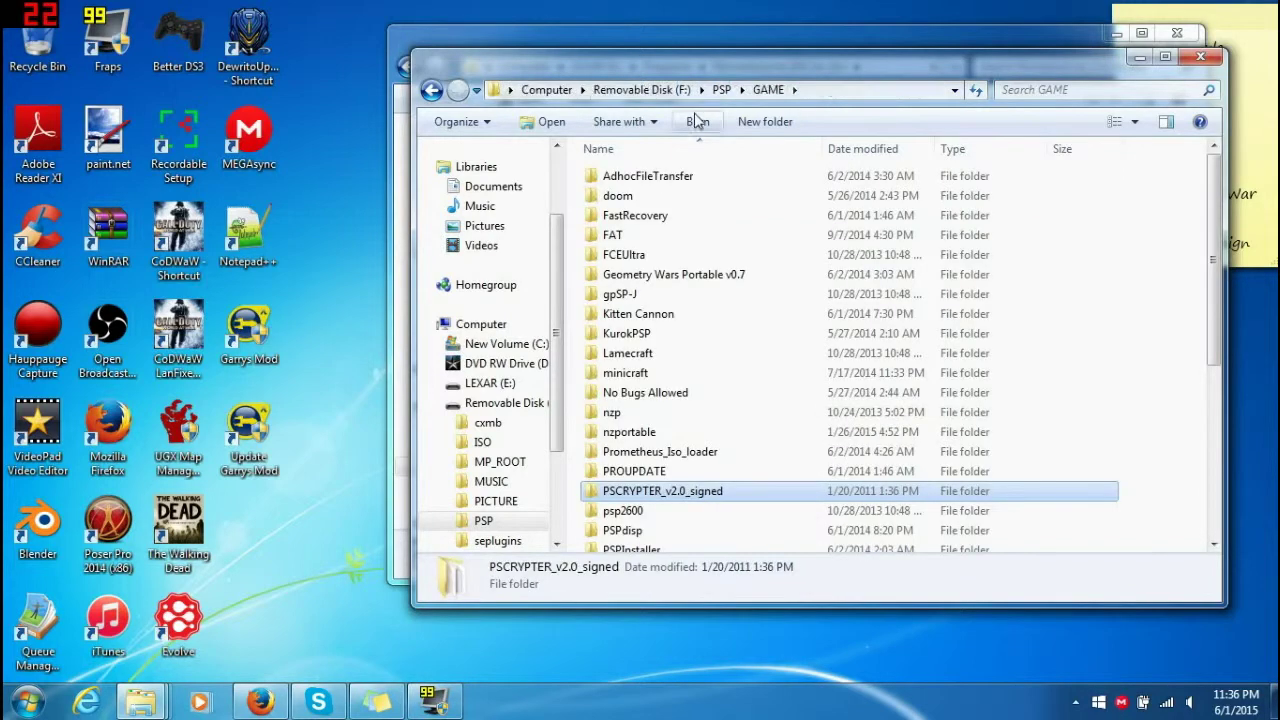
{"action": "double_click", "coordinate": [646, 431]}
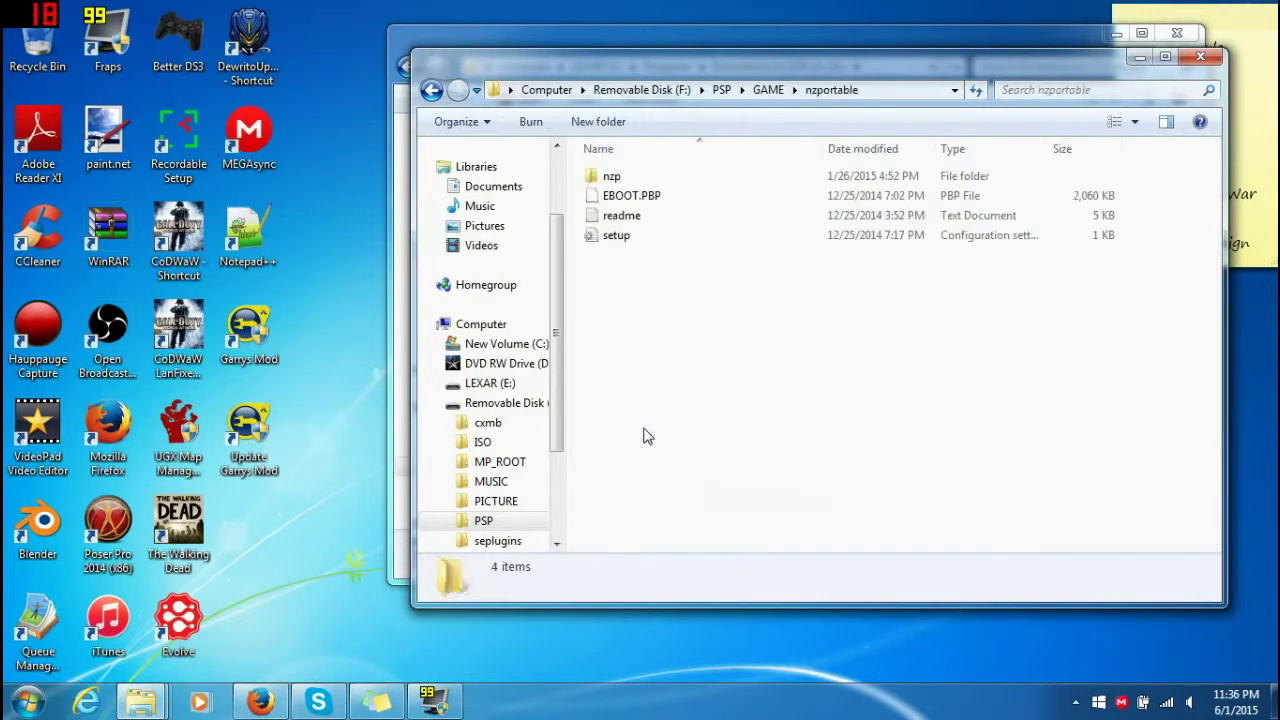
{"action": "right_click", "coordinate": [624, 364]}
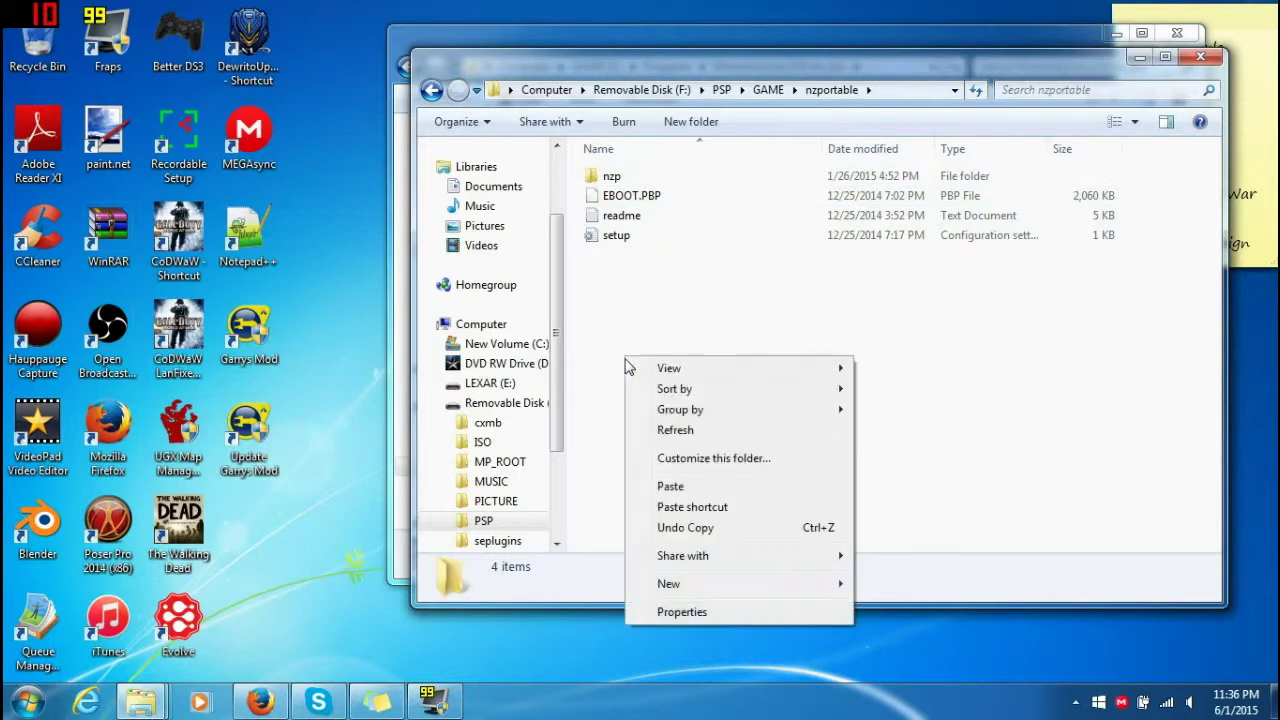
{"action": "left_click", "coordinate": [662, 490]}
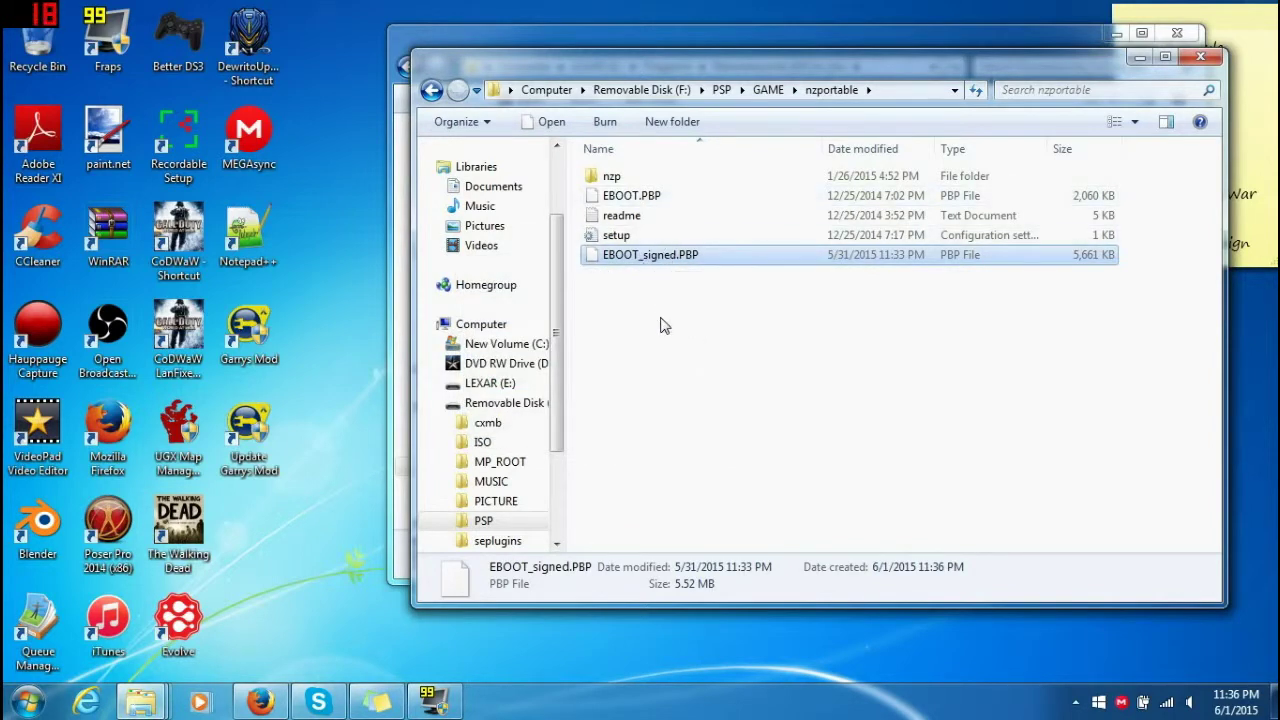
Permanently delete the EBOOT_signed.PBP copy from nzportable and return to the GAME folder
{"action": "key", "text": "Delete"}
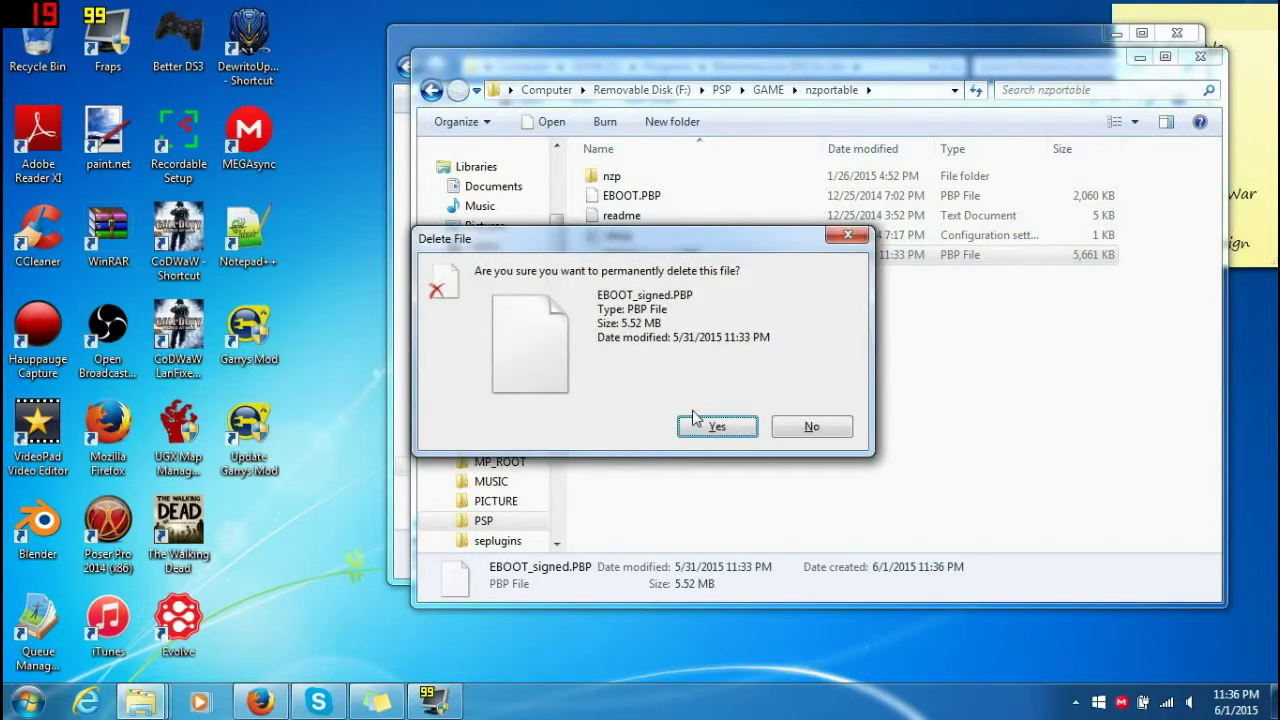
{"action": "left_click", "coordinate": [716, 427]}
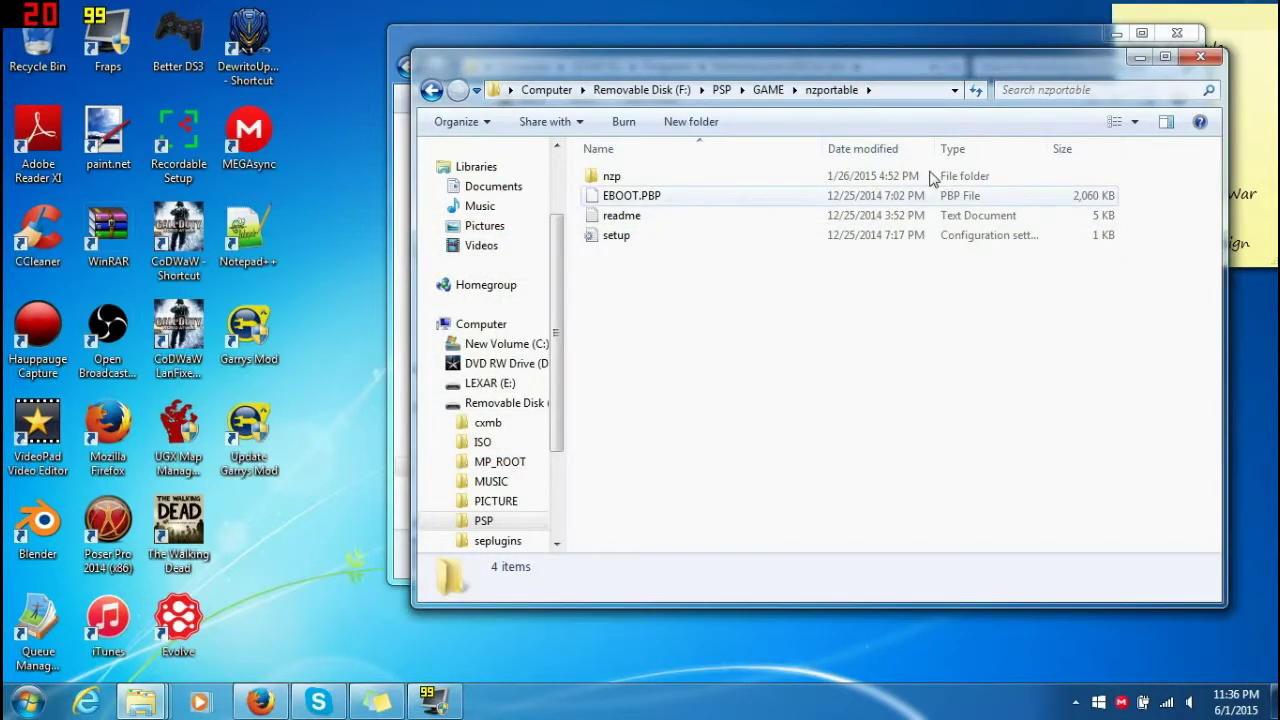
{"action": "left_click", "coordinate": [769, 90]}
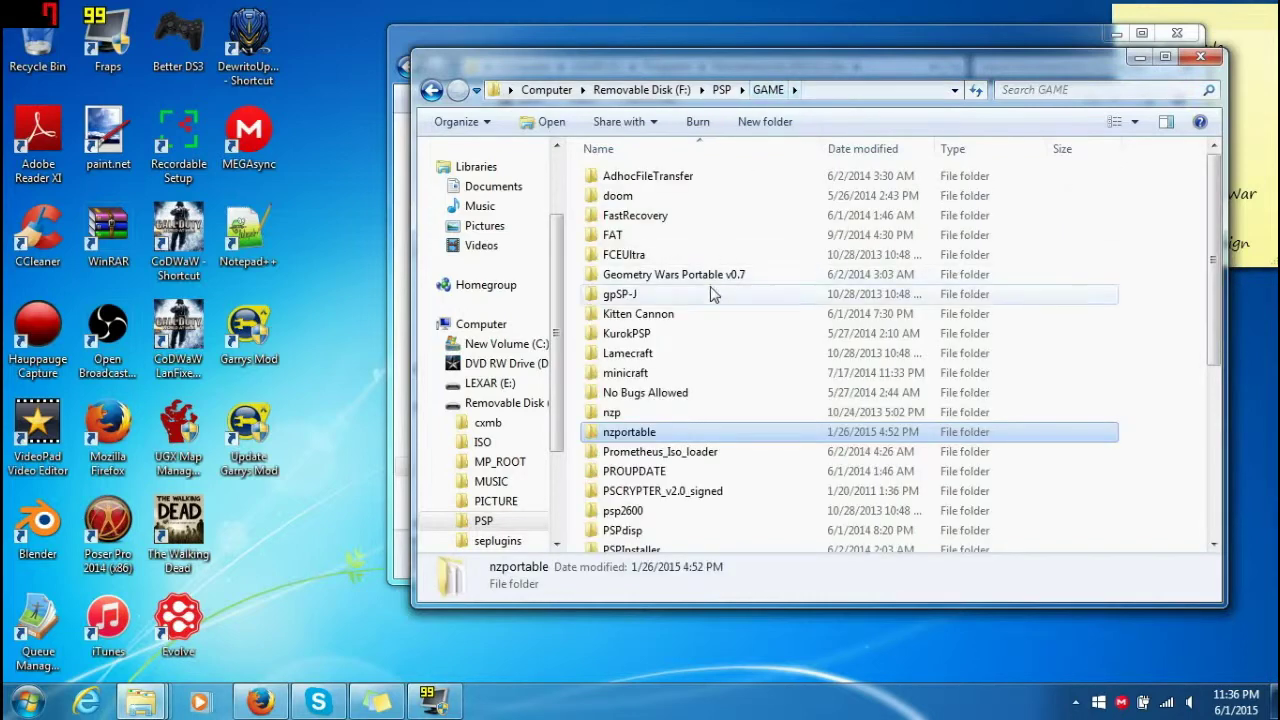
Open the Prometheus_Iso_loader folder, view its Readme file and close the file again
{"action": "double_click", "coordinate": [670, 451]}
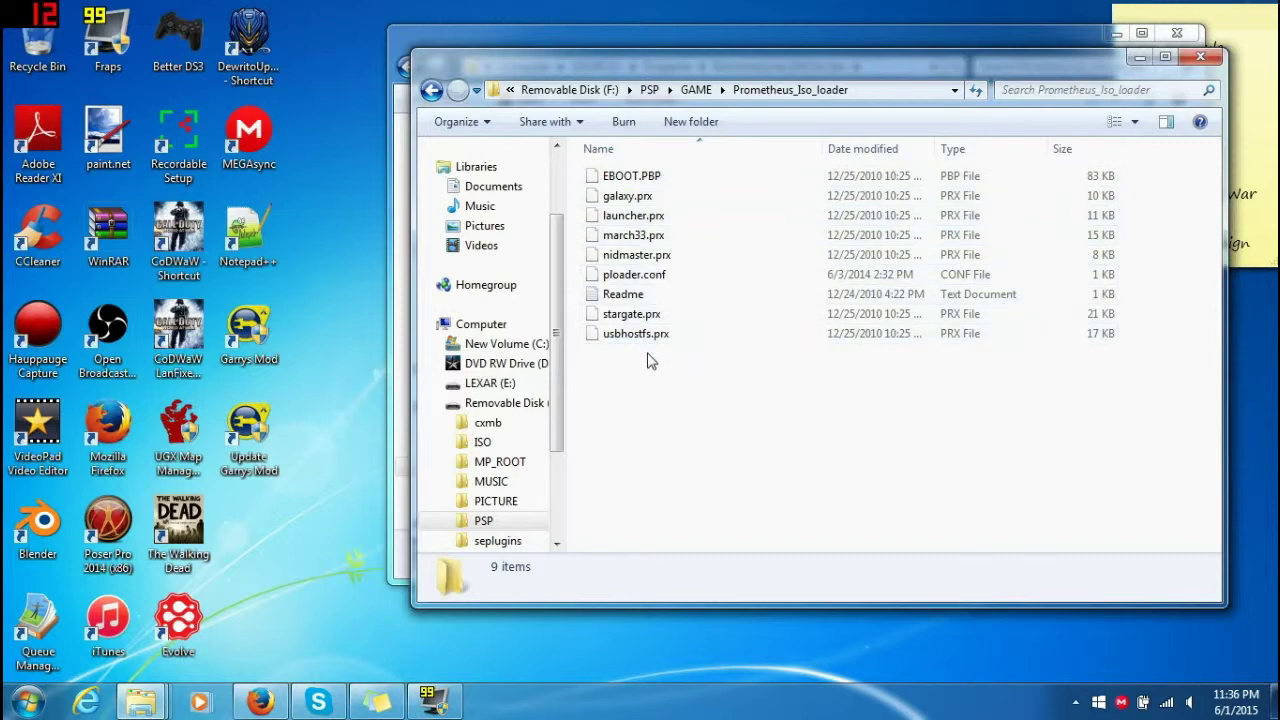
{"action": "double_click", "coordinate": [634, 294]}
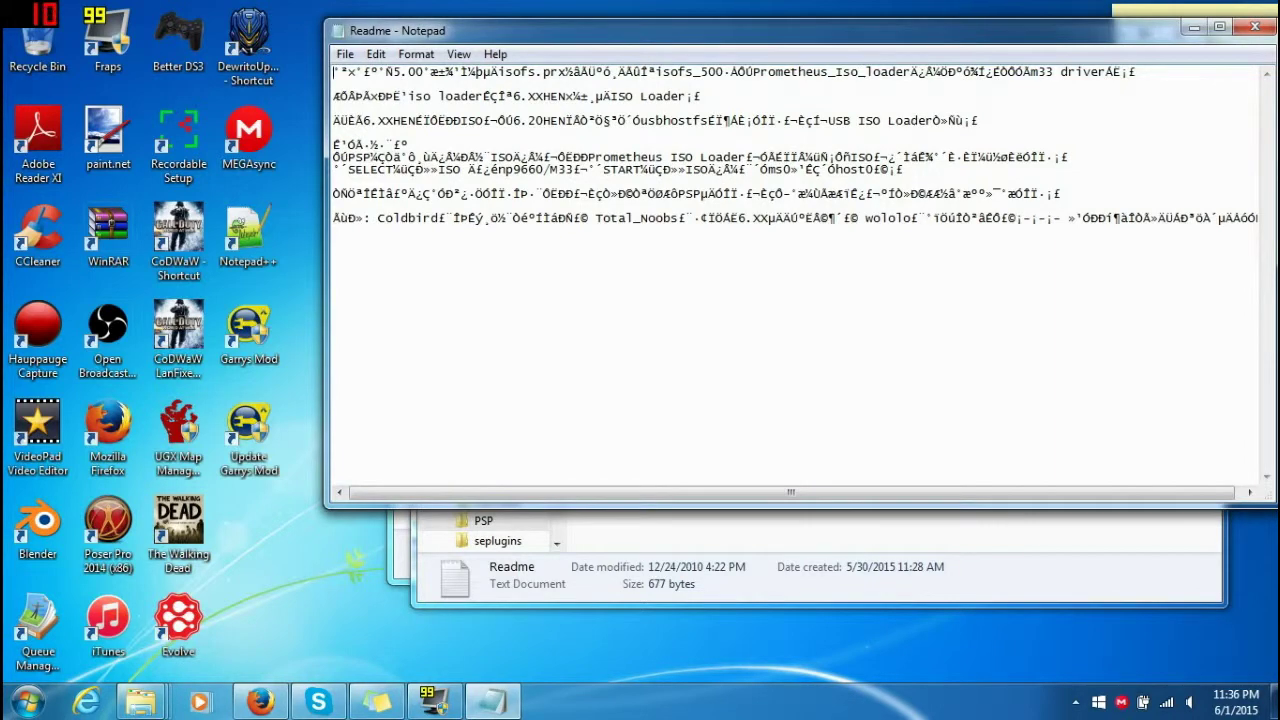
{"action": "left_click", "coordinate": [1266, 34]}
Put away the memory card window, launch RemoteJoyLite_en from RemoteJoyLite_019_for_6xx and show the PSP full screen
{"action": "left_click", "coordinate": [1139, 58]}
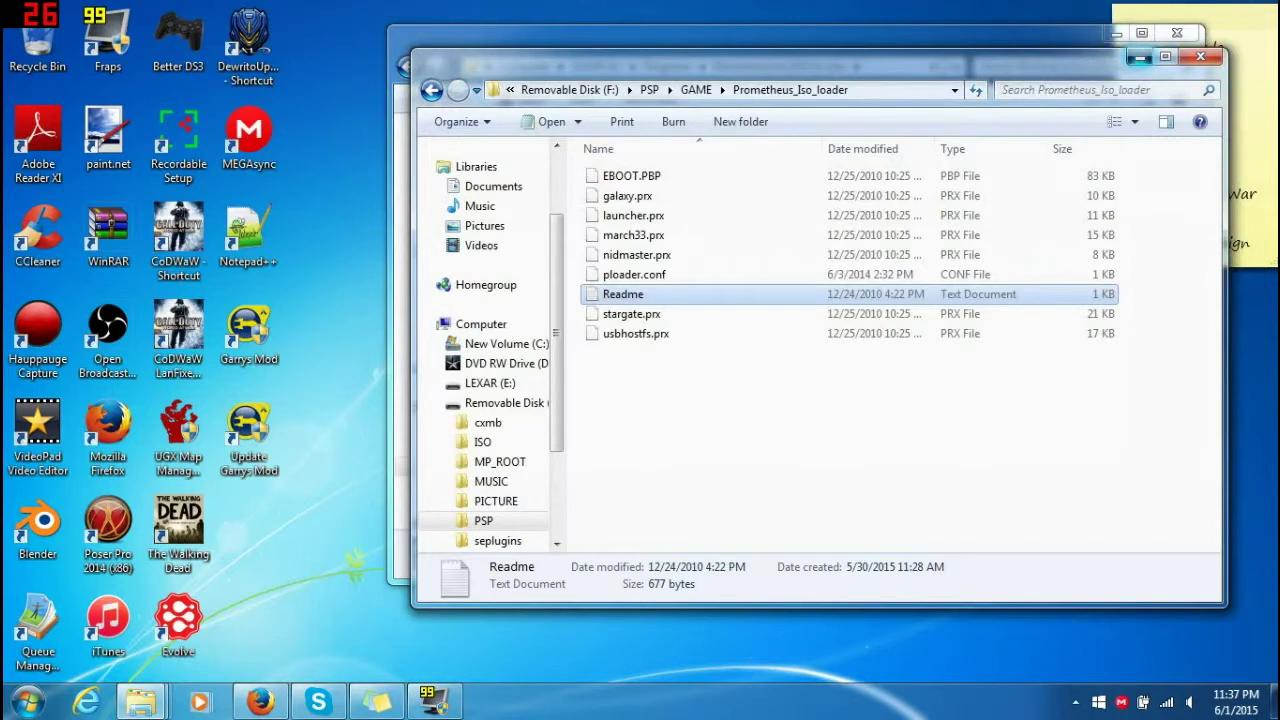
{"action": "left_click", "coordinate": [916, 389]}
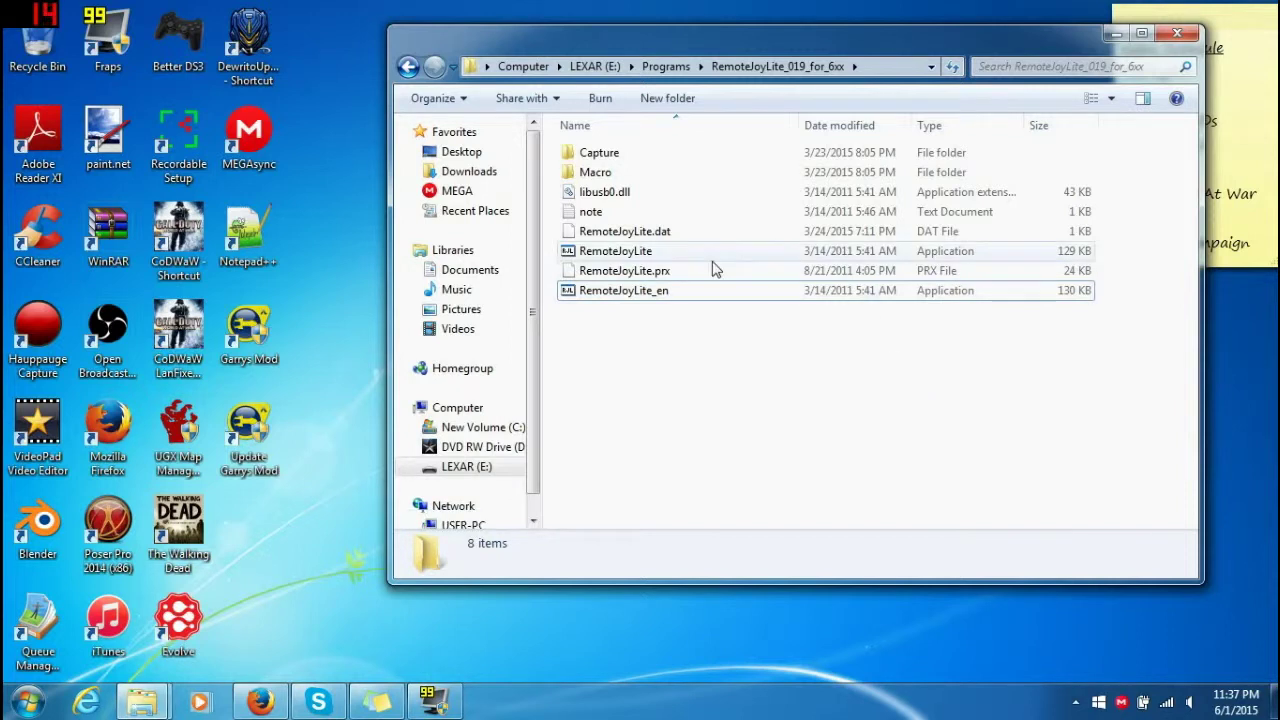
{"action": "double_click", "coordinate": [650, 291]}
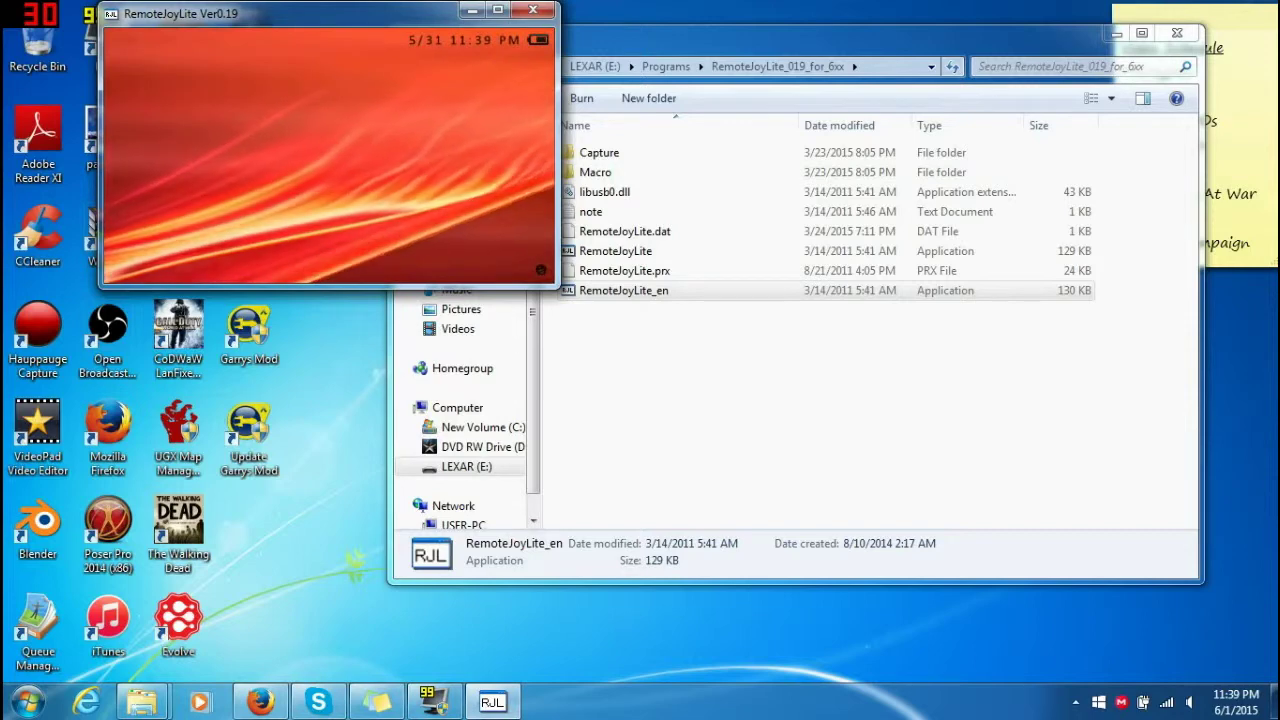
{"action": "double_click", "coordinate": [263, 71]}
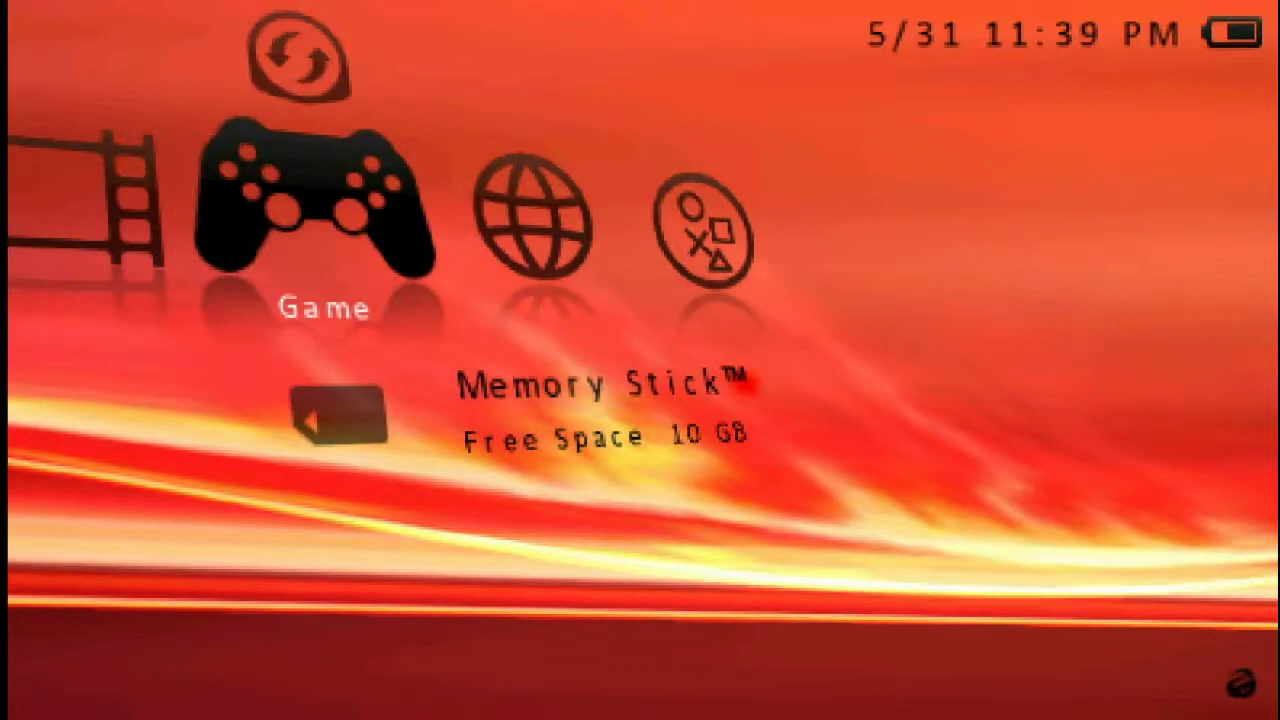
Open the Memory Stick games list under Game on the PSP and launch NZ:P
{"action": "key", "text": "Return"}
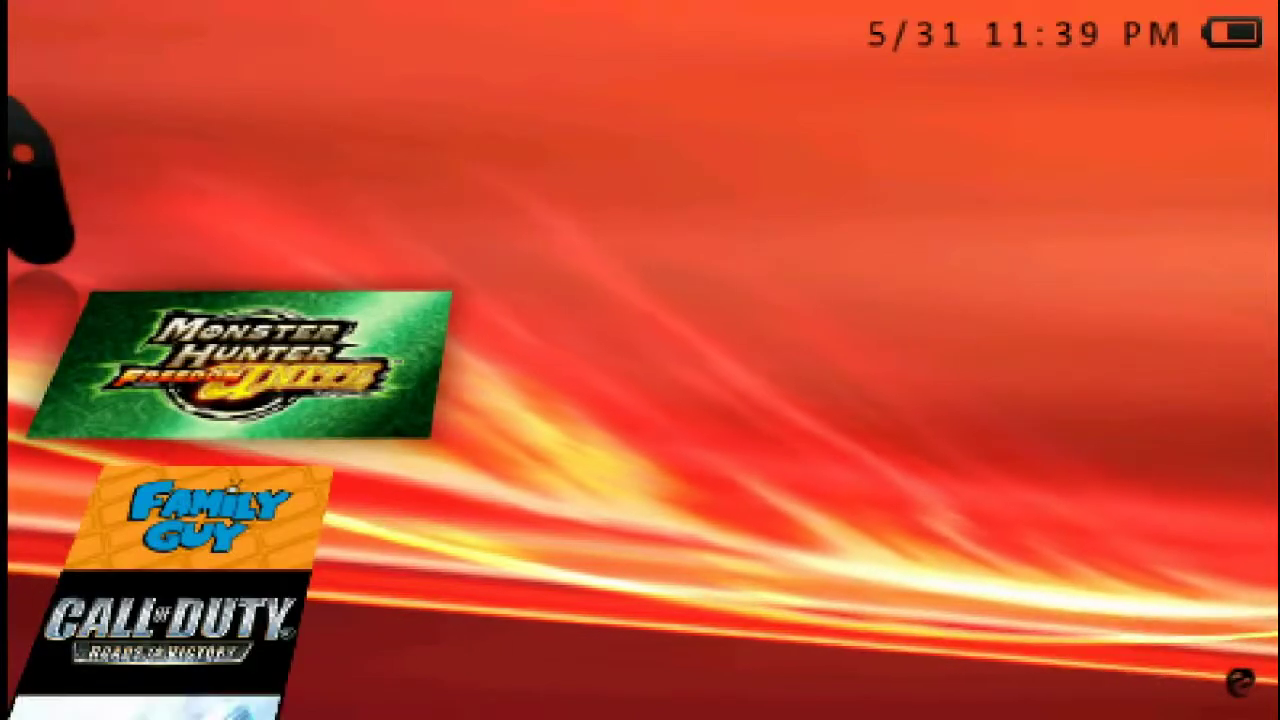
{"action": "key", "text": "Down"}
{"action": "key", "text": "Down"}
{"action": "key", "text": "Down"}
{"action": "key", "text": "Down"}
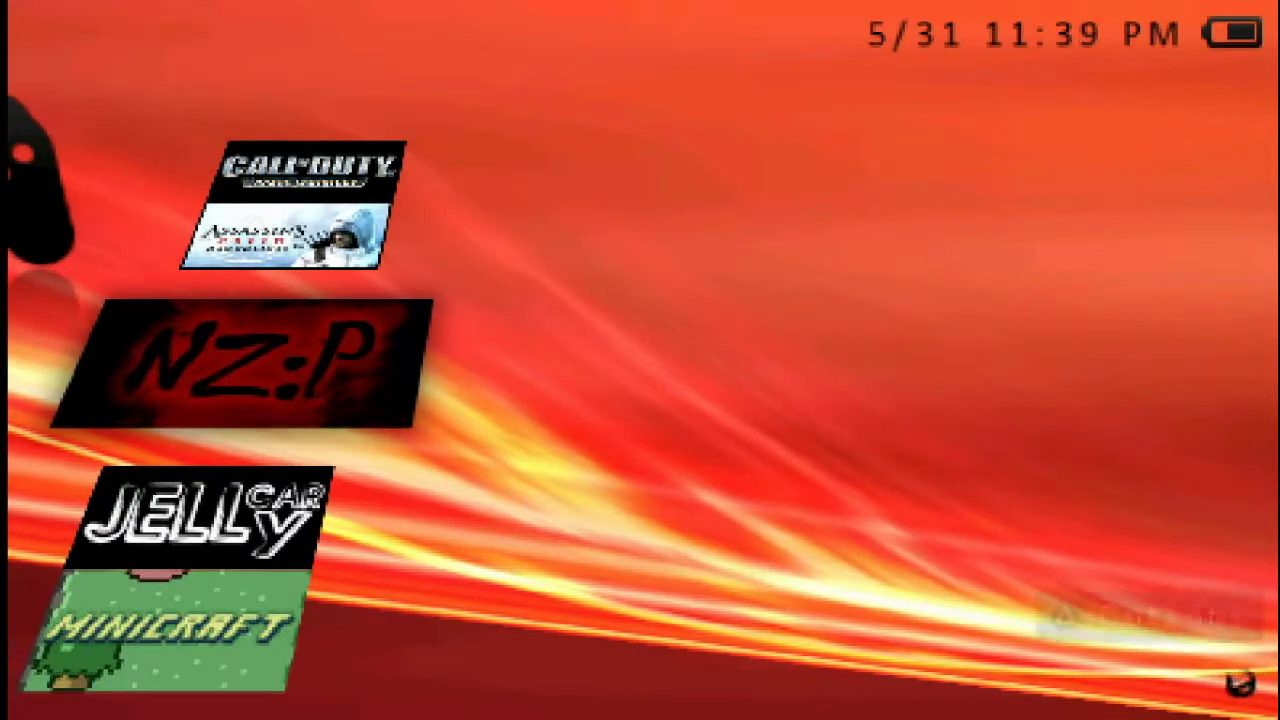
{"action": "key", "text": "z"}
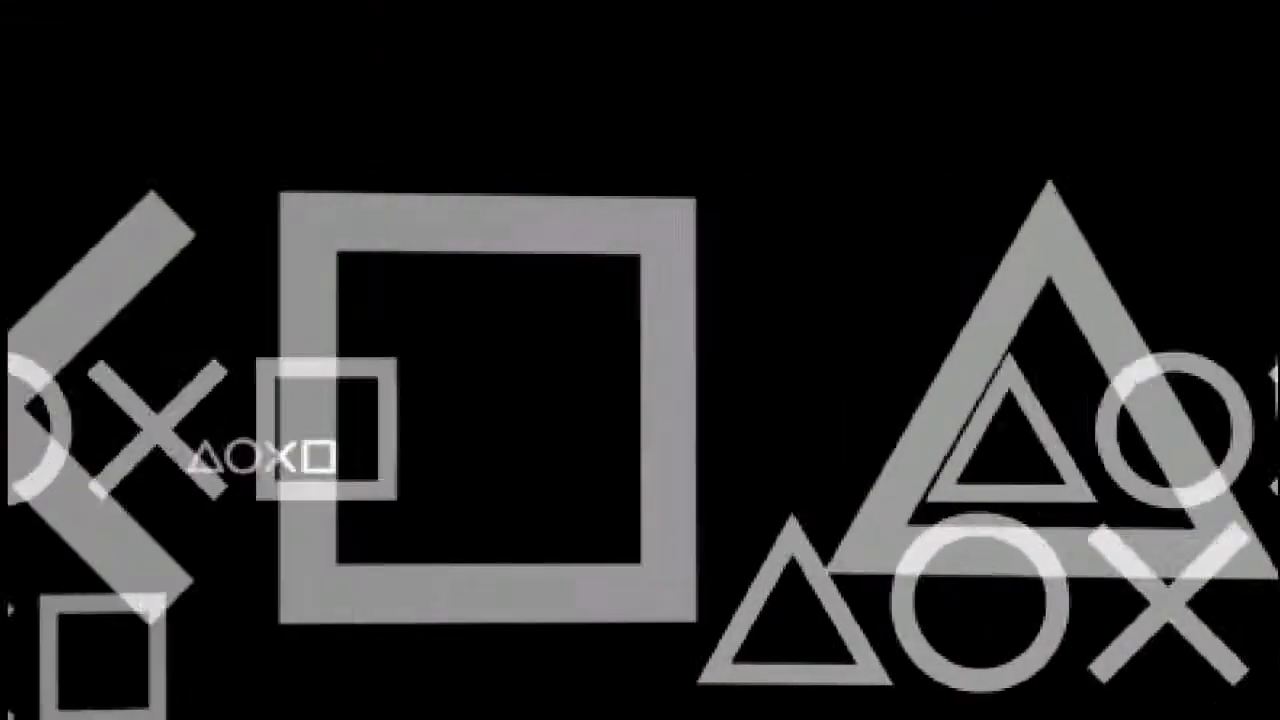